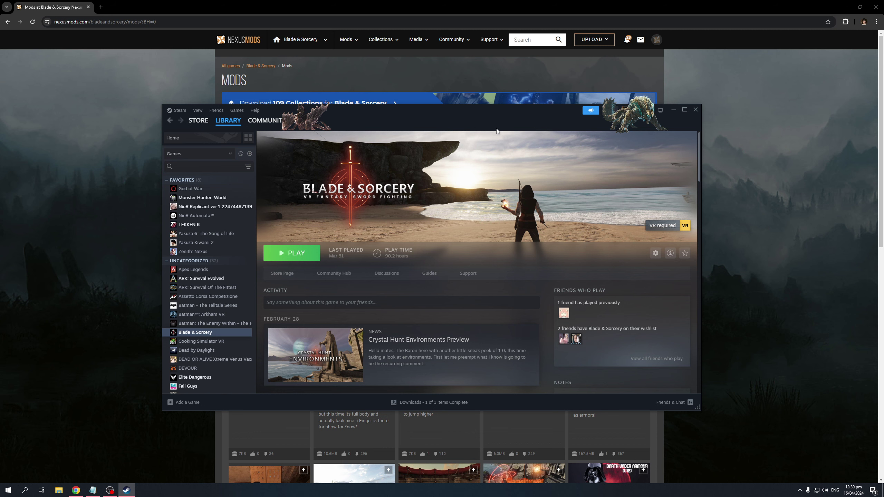
# Switch between Nexus Mods and Steam, then scroll through the Blade & Sorcery mods listing
pyautogui.click(158, 220)
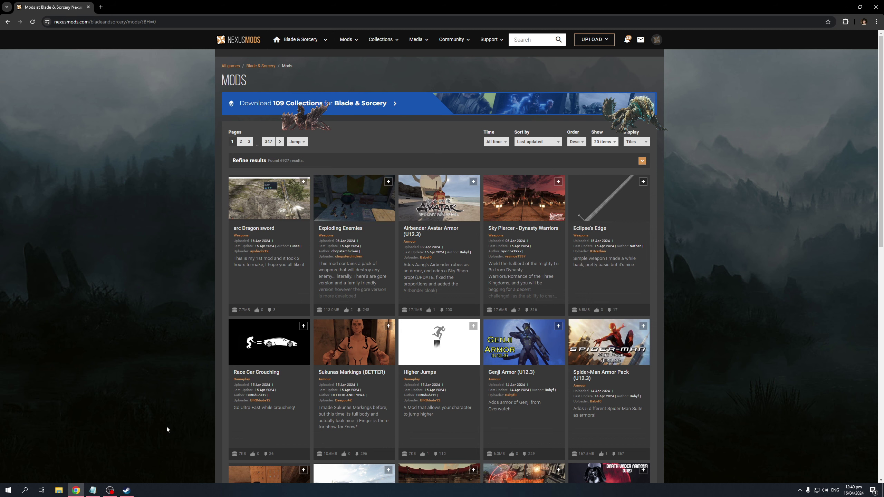
pyautogui.click(127, 490)
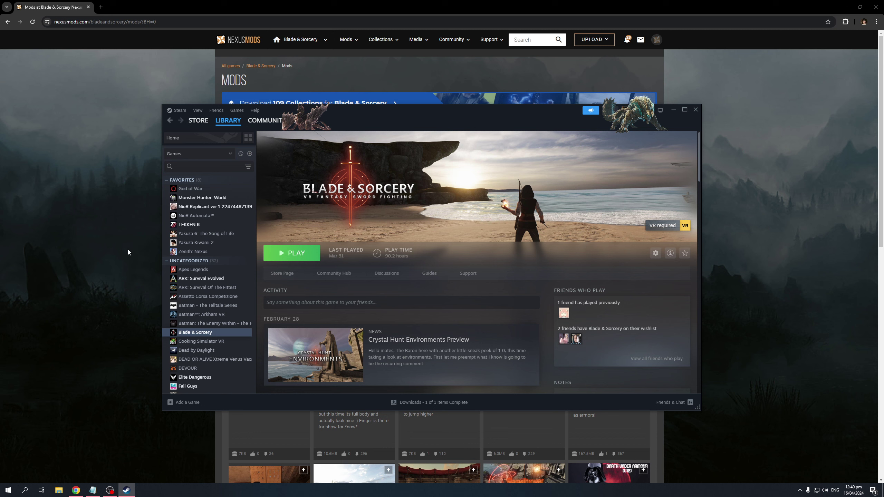
pyautogui.click(97, 224)
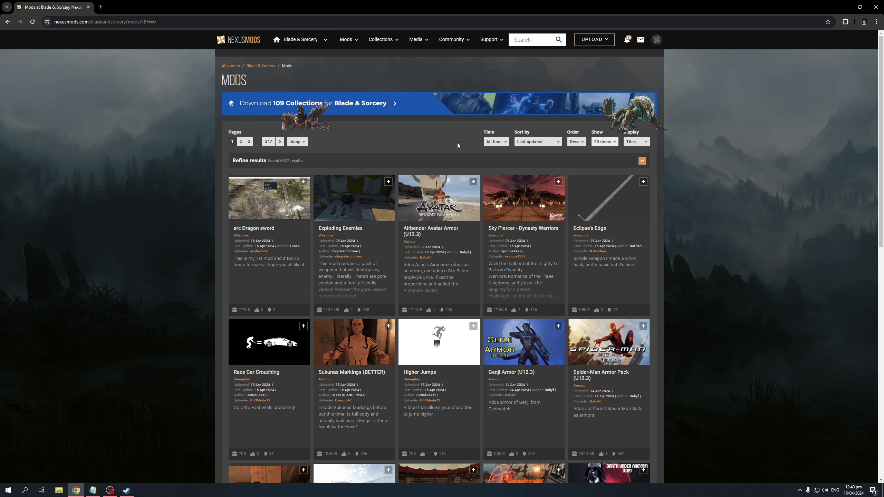
pyautogui.scroll(-4, 751, 211)
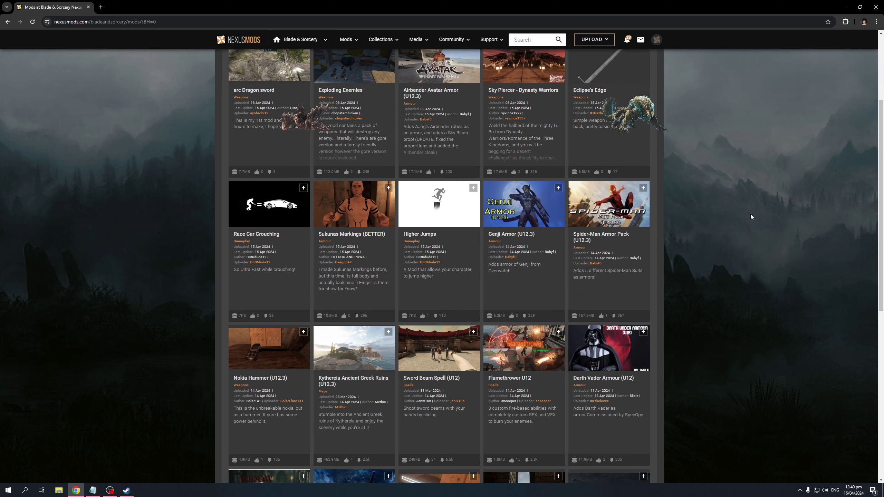
pyautogui.scroll(-5, 750, 214)
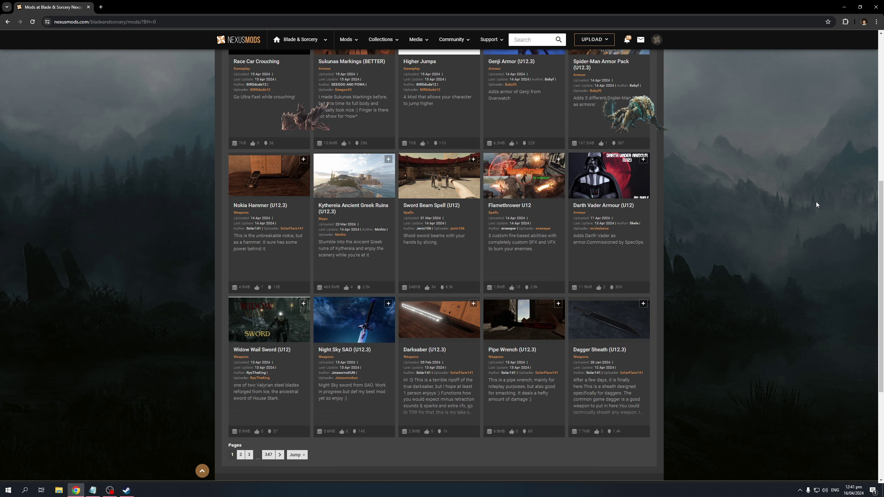
pyautogui.scroll(9, 740, 267)
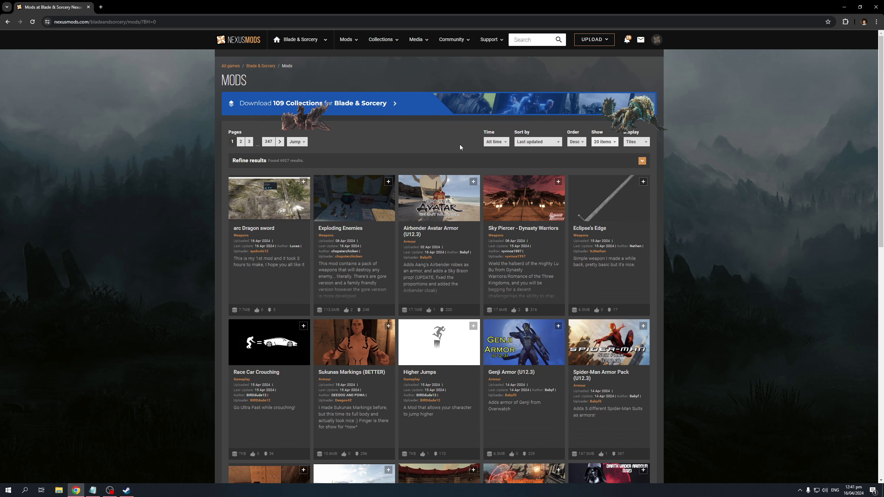
pyautogui.scroll(-4, 448, 234)
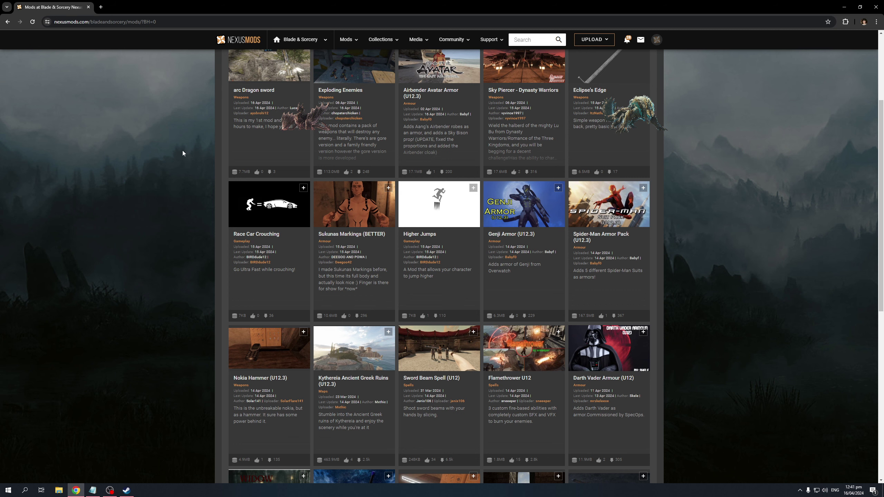
pyautogui.scroll(4, 183, 154)
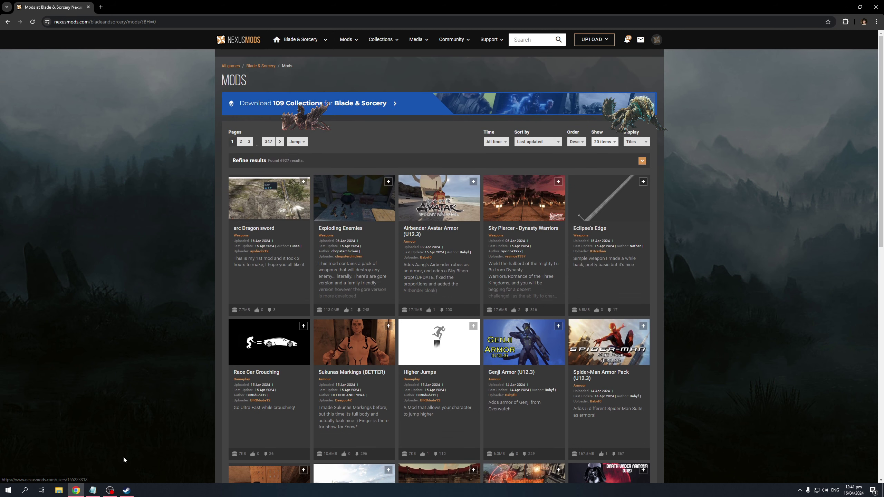
# From the Steam library, open Blade & Sorcery's Properties at Installed Files (8.74 GB on D:)
pyautogui.click(126, 491)
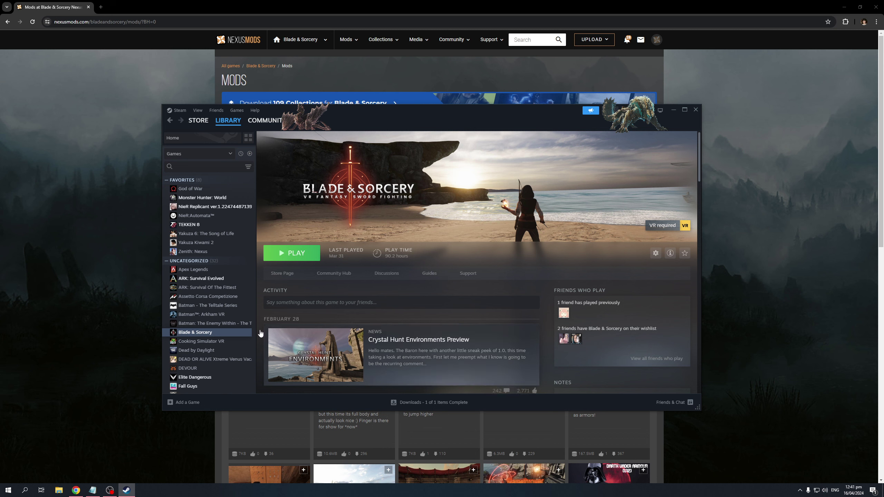
pyautogui.moveTo(228, 121)
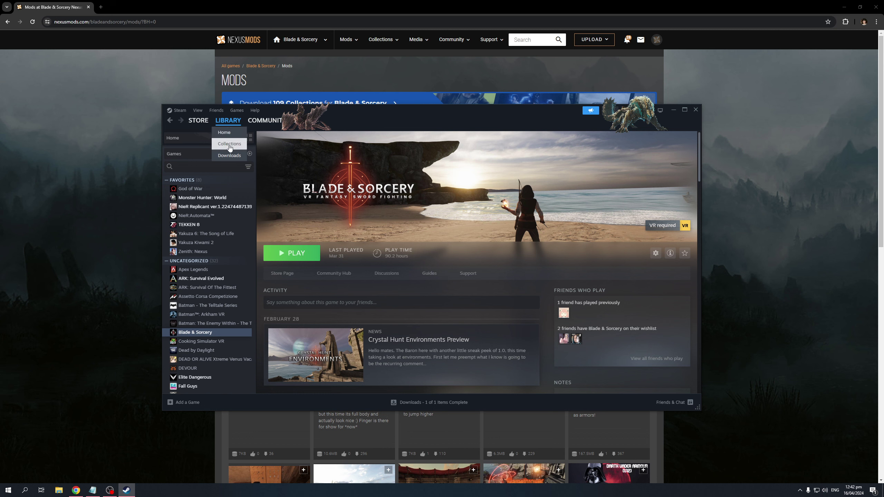
pyautogui.click(230, 134)
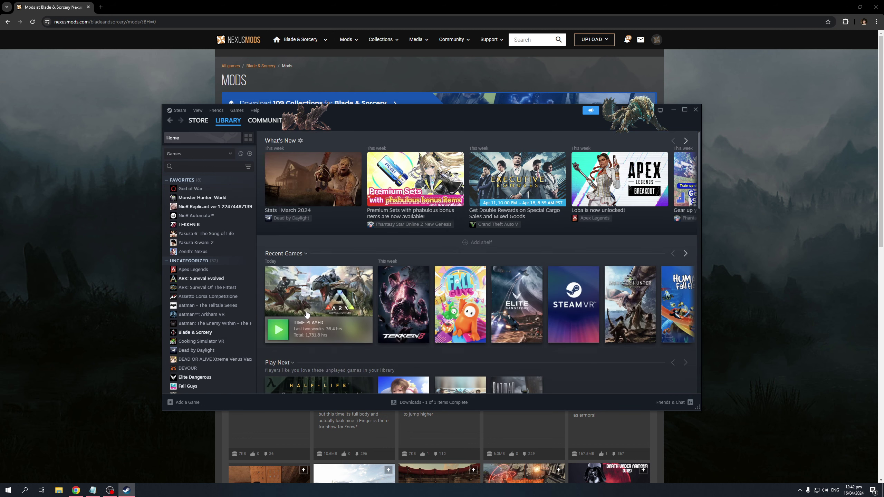
pyautogui.click(220, 334)
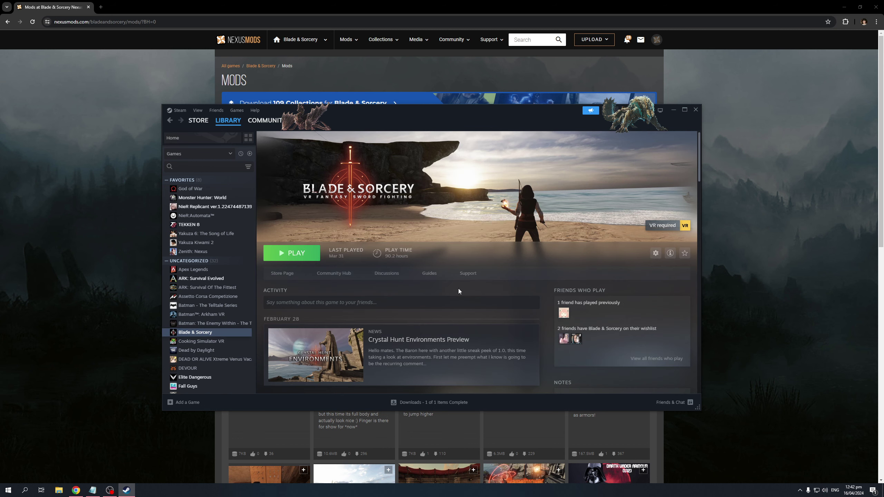
pyautogui.rightClick(225, 333)
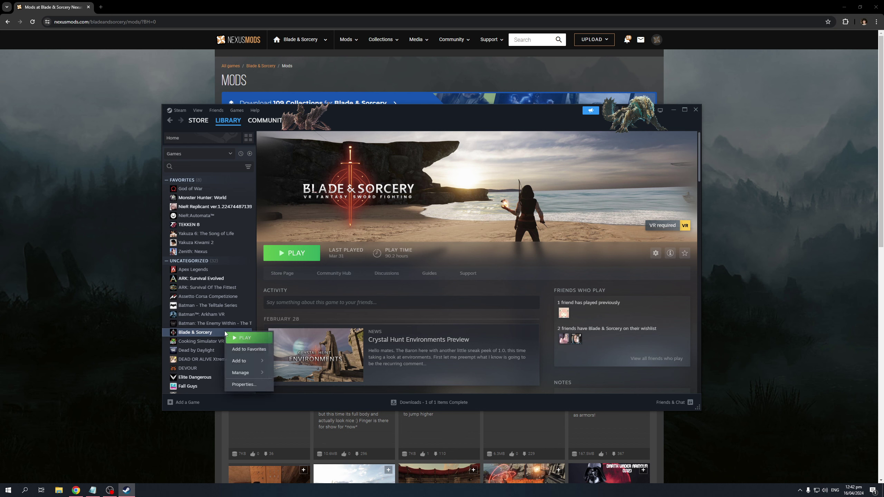
pyautogui.click(244, 385)
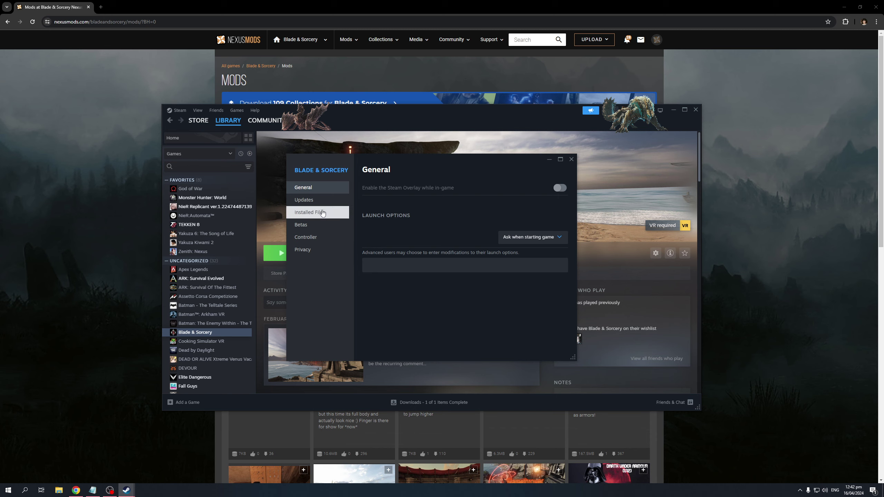
pyautogui.click(322, 213)
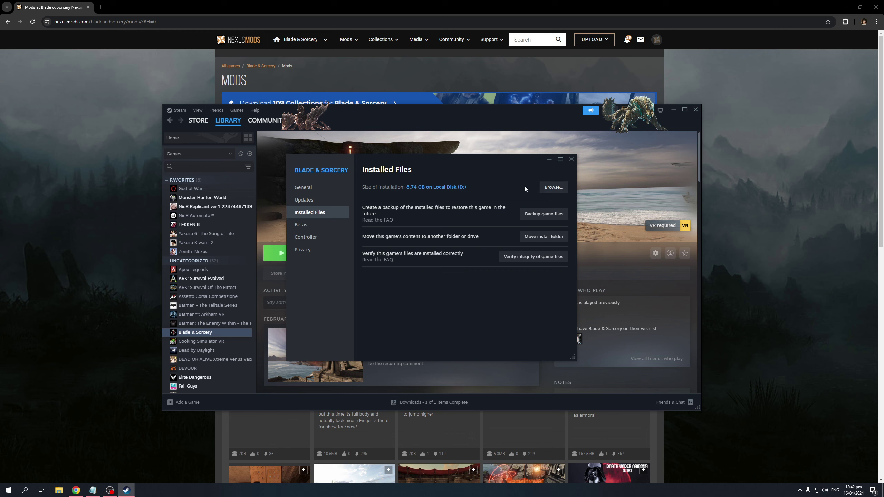
# Browse to the install folder and open BladeAndSorcery_Data\StreamingAssets\Mods, scrolling its 83 mod folders
pyautogui.click(553, 188)
pyautogui.click(571, 159)
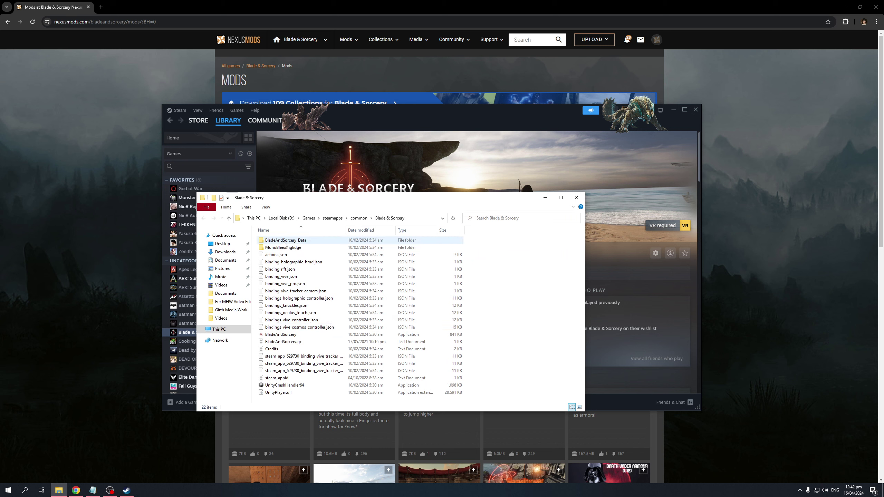
pyautogui.doubleClick(306, 240)
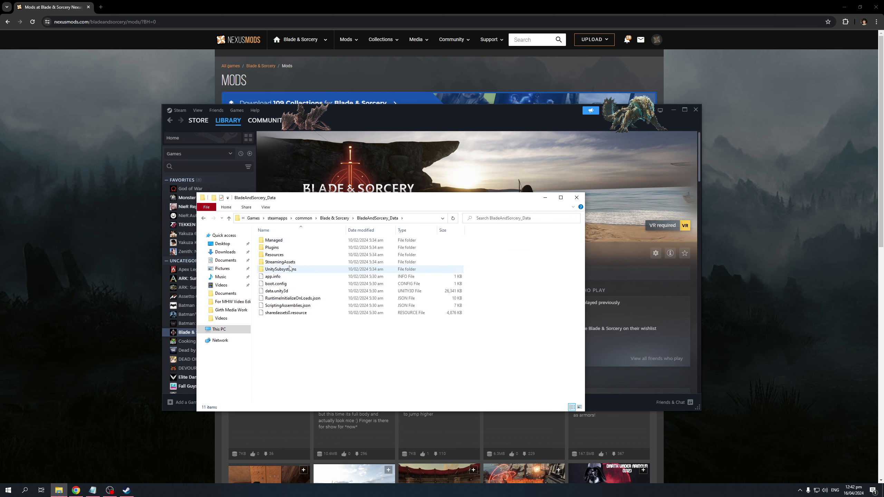
pyautogui.click(290, 262)
pyautogui.doubleClick(290, 262)
pyautogui.doubleClick(290, 263)
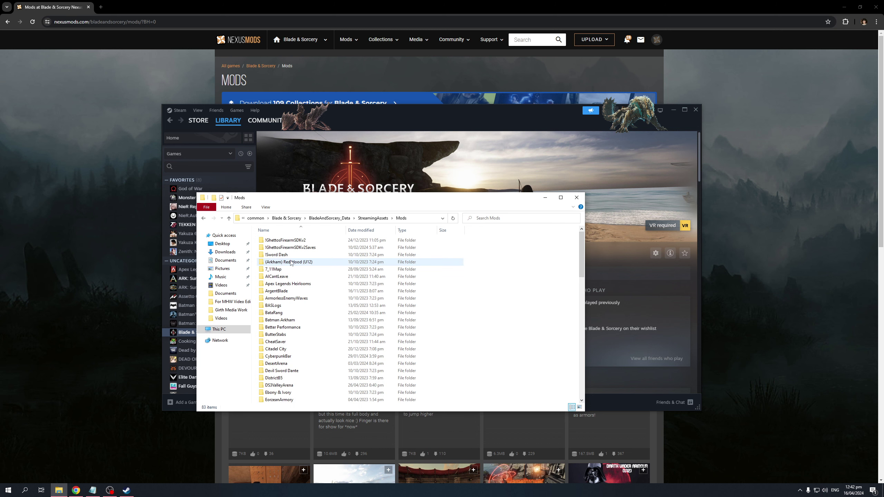
pyautogui.scroll(-5, 534, 279)
pyautogui.scroll(-10, 534, 279)
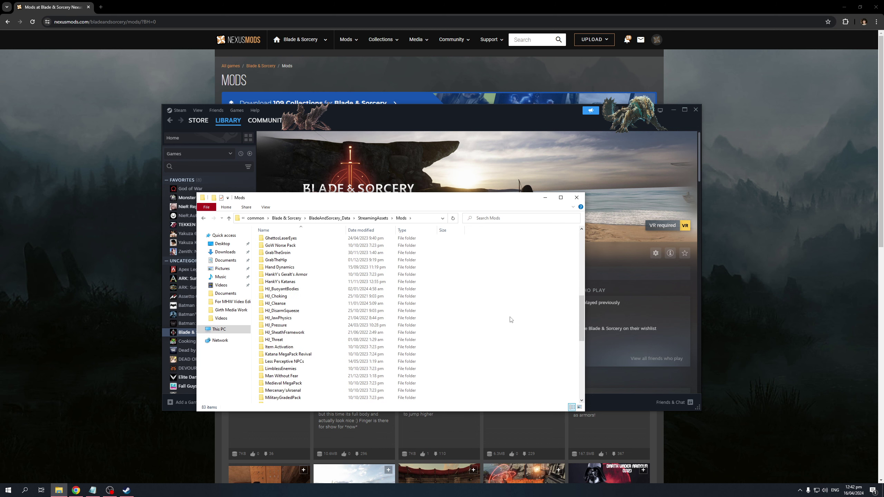
pyautogui.scroll(-3, 519, 323)
pyautogui.scroll(20, 518, 319)
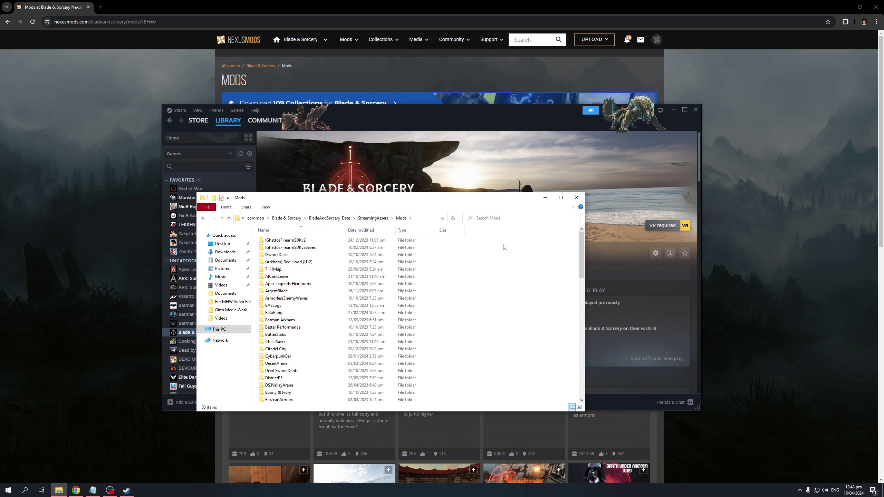
# Minimize Explorer, bring the Nexus mods listing forward and open its Sort by dropdown
pyautogui.click(551, 198)
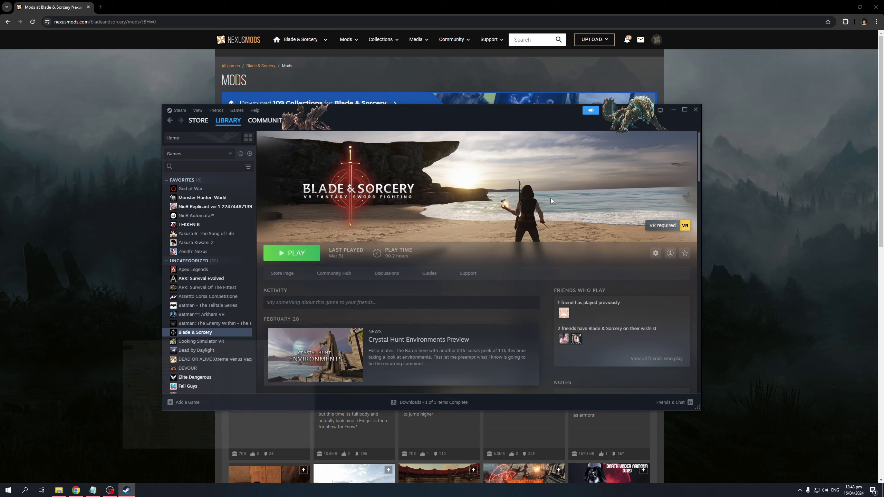
pyautogui.click(102, 235)
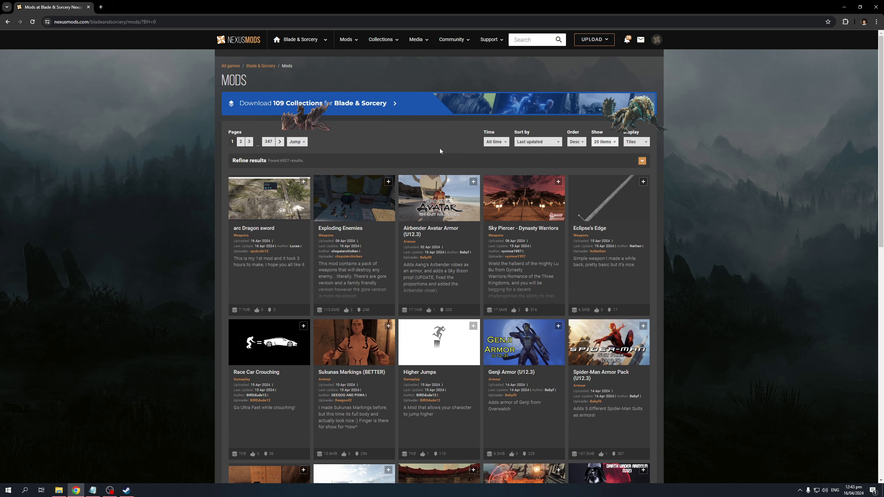
pyautogui.click(534, 143)
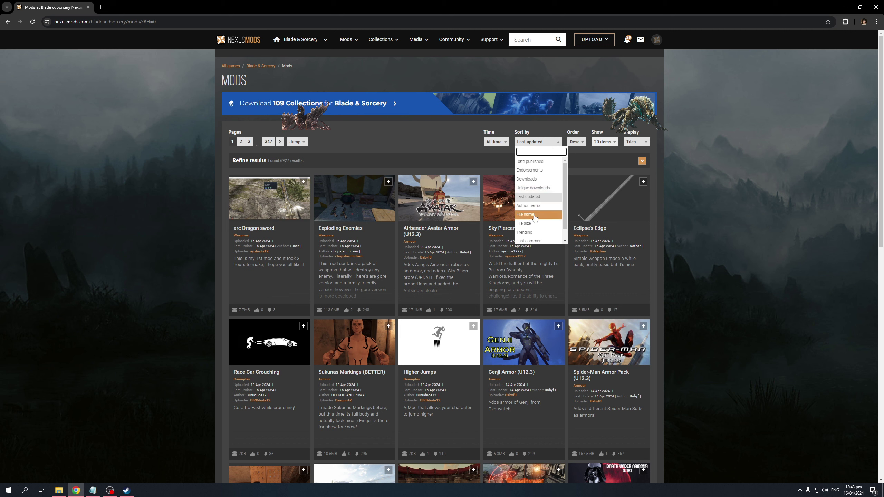
# Sort the Blade & Sorcery mods by Endorsements and scroll through the results
pyautogui.click(544, 171)
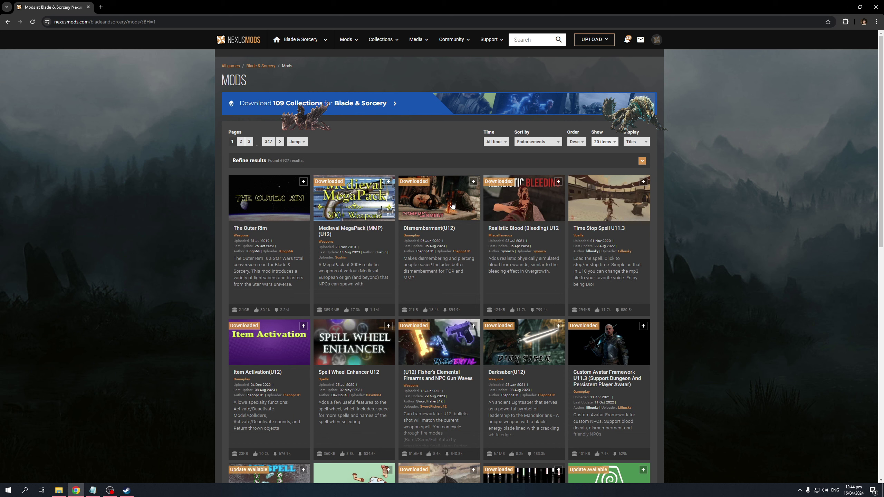
pyautogui.scroll(-3, 564, 250)
pyautogui.scroll(3, 543, 248)
pyautogui.scroll(-4, 536, 200)
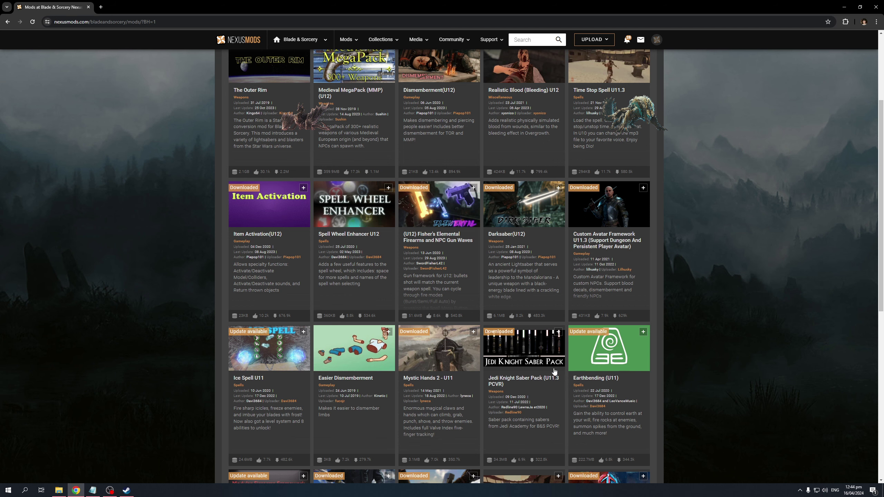
pyautogui.scroll(1, 498, 363)
pyautogui.scroll(3, 517, 358)
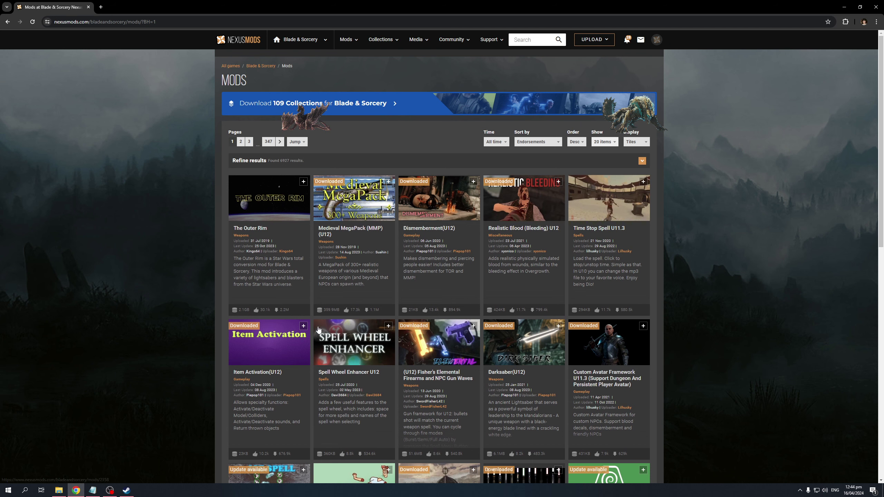
# Re-sort the mods listing by Last updated
pyautogui.click(536, 141)
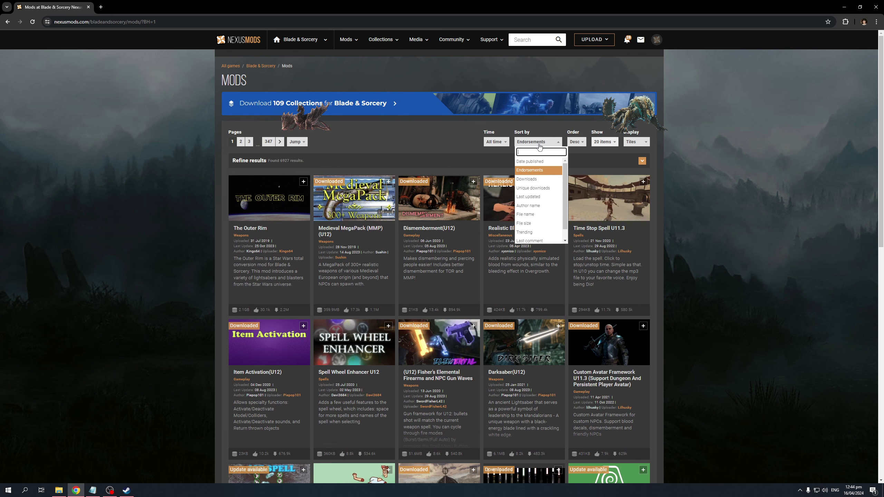
pyautogui.click(540, 197)
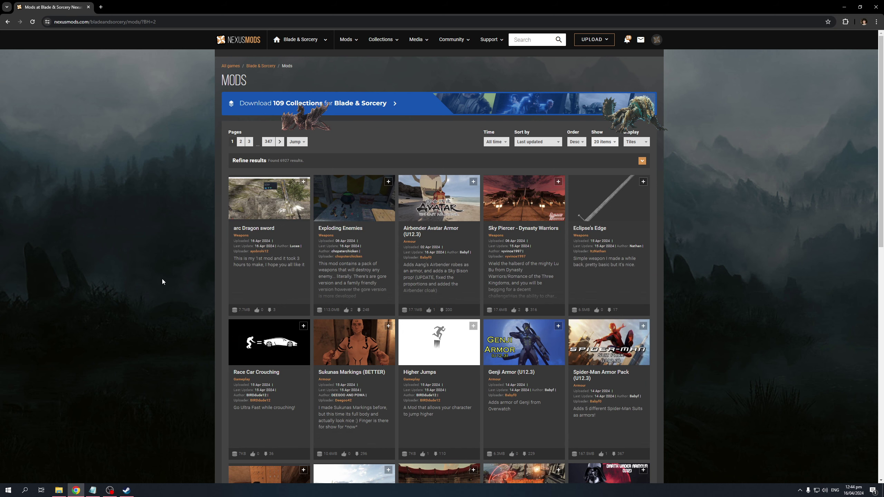
pyautogui.scroll(-8, 447, 243)
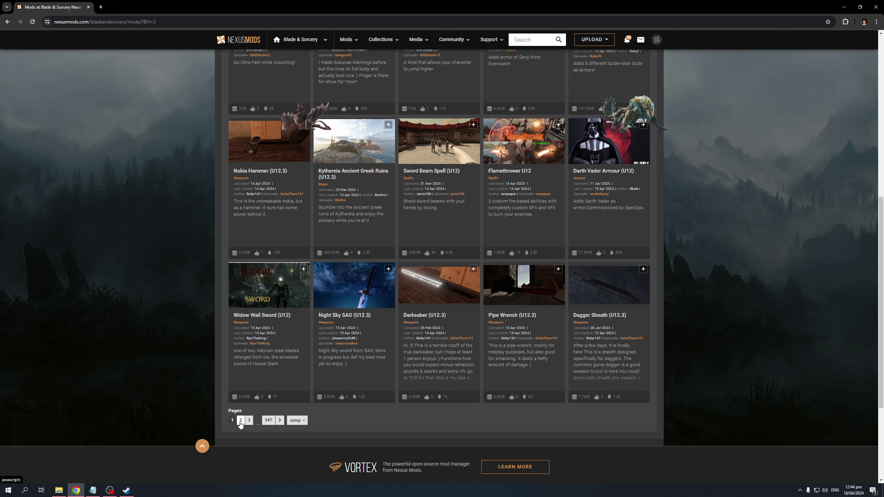
# Jump to page 10 and open Arkham Knight (U12) in a new tab
pyautogui.click(296, 421)
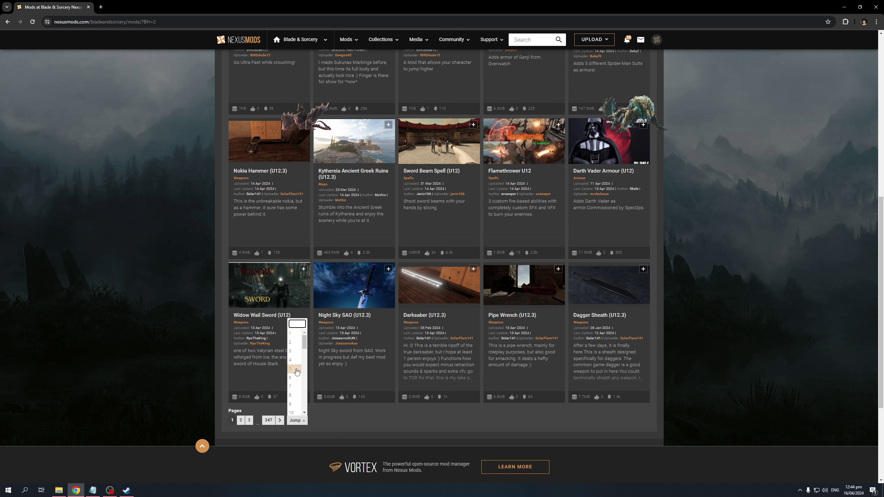
pyautogui.click(294, 412)
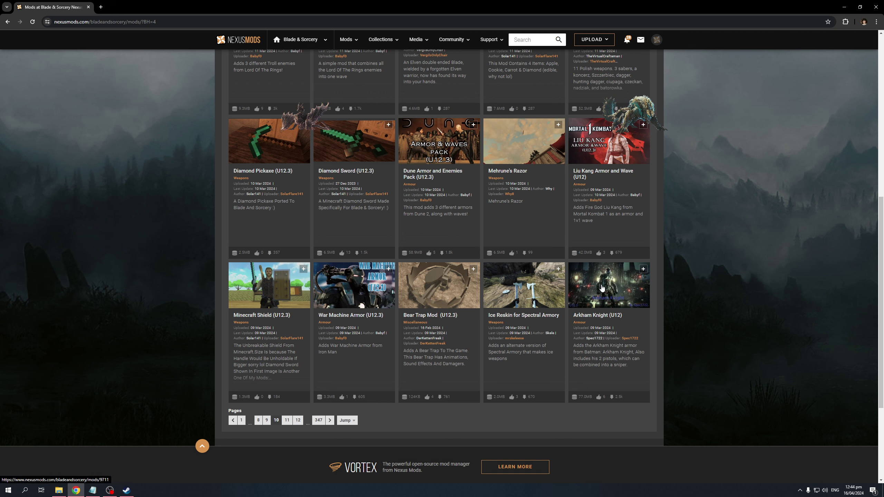
pyautogui.rightClick(593, 275)
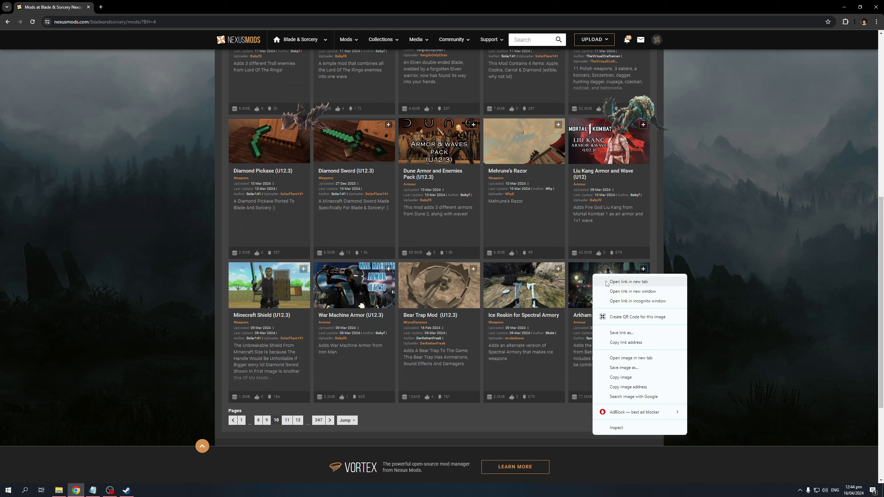
pyautogui.click(606, 281)
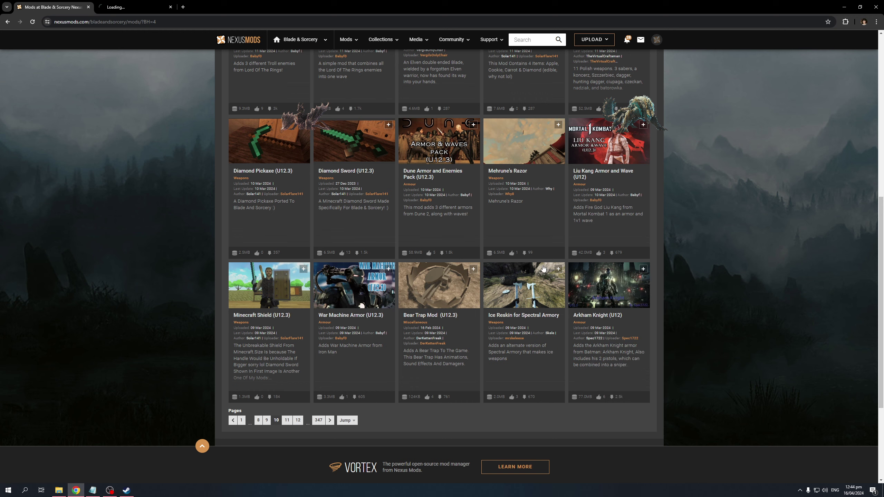
pyautogui.click(155, 4)
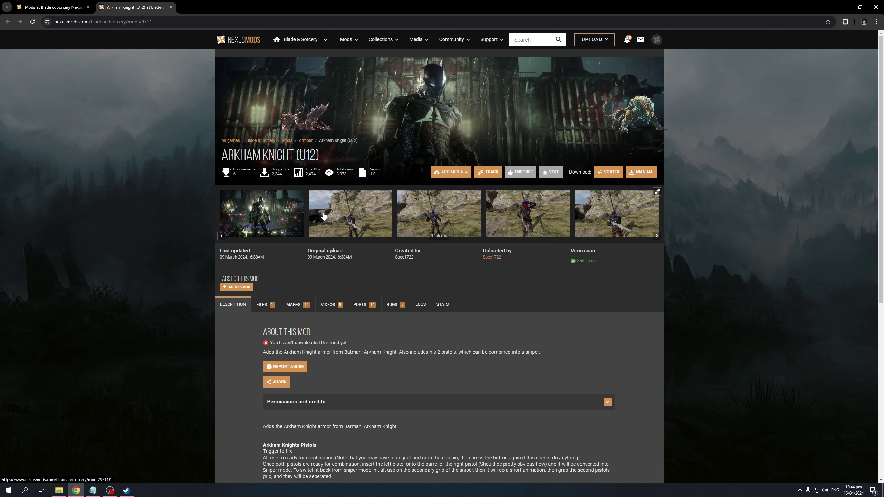
# Flip through the Arkham Knight mod's gallery screenshots full-screen, then close the viewer
pyautogui.click(291, 211)
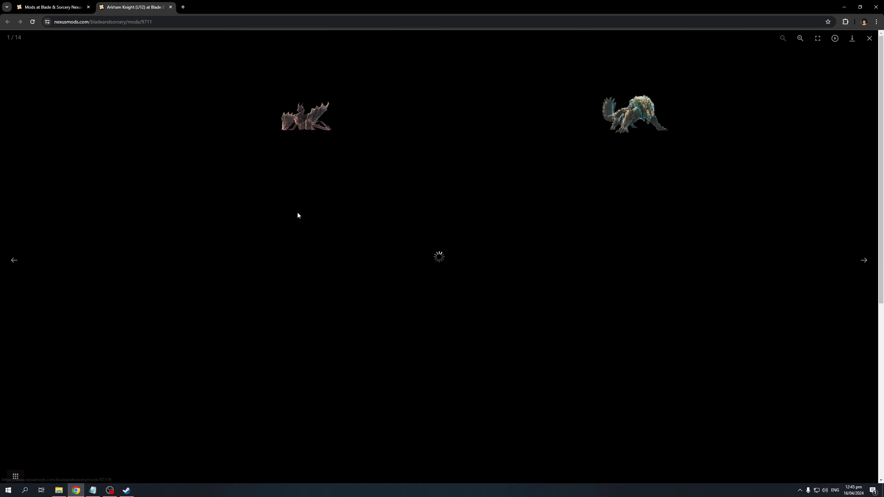
pyautogui.press('Right')
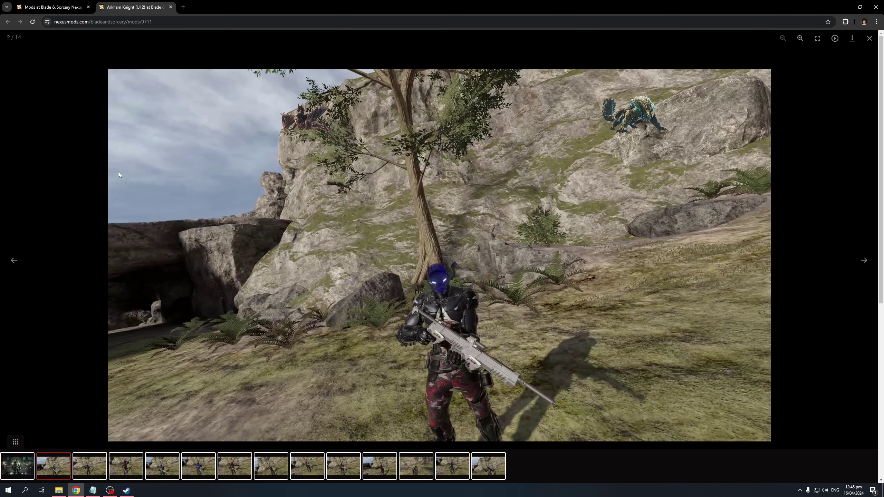
pyautogui.press('Right')
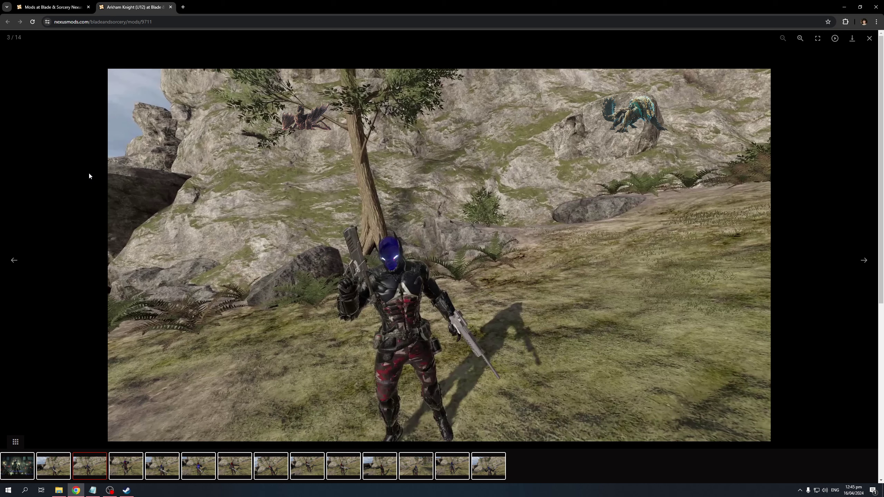
pyautogui.press('Right')
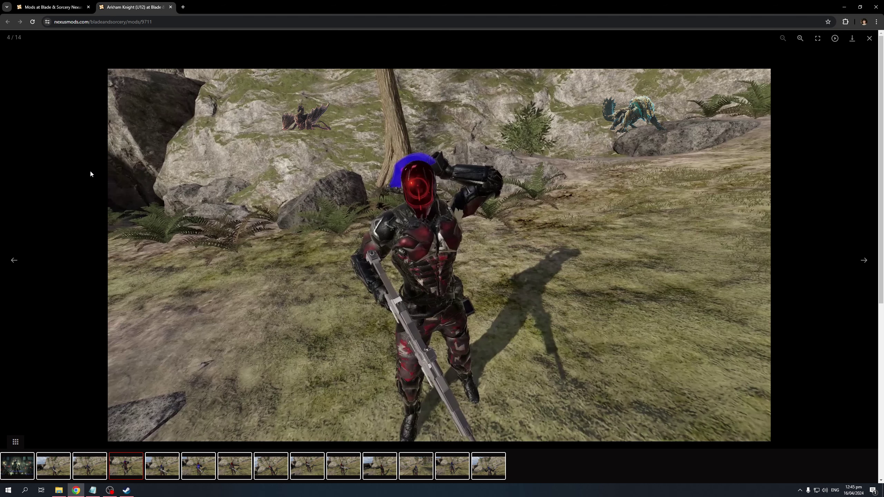
pyautogui.press('Right')
pyautogui.press('Right')
pyautogui.press('Right')
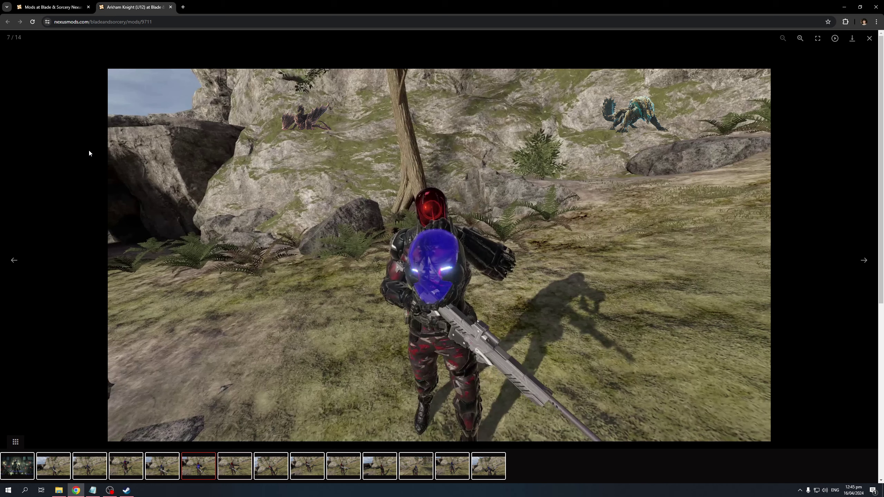
pyautogui.press('Right')
pyautogui.press('Right')
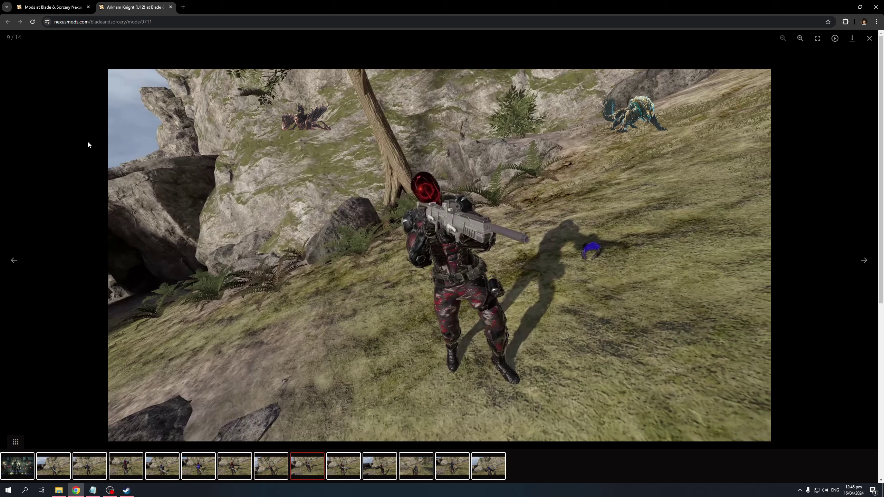
pyautogui.press('Right')
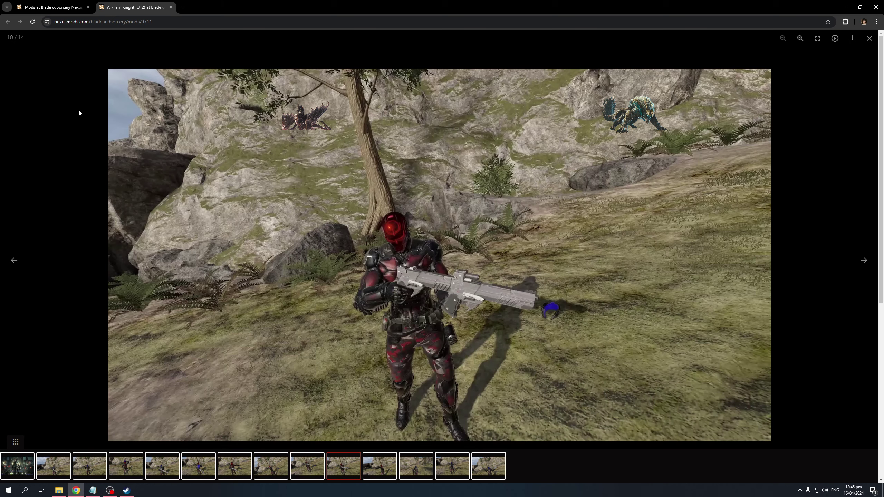
pyautogui.press('Escape')
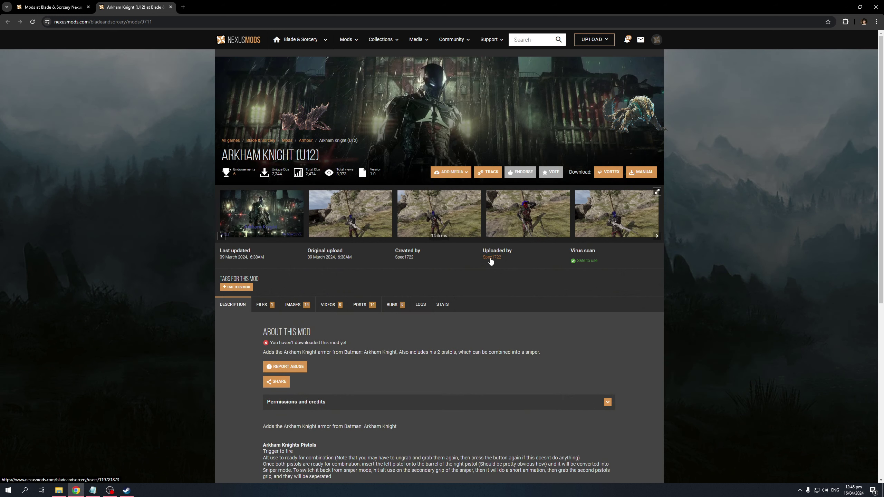
# Open the uploader's profile in a new tab and scroll their USER FILES, led by Zoom (U12)
pyautogui.rightClick(491, 261)
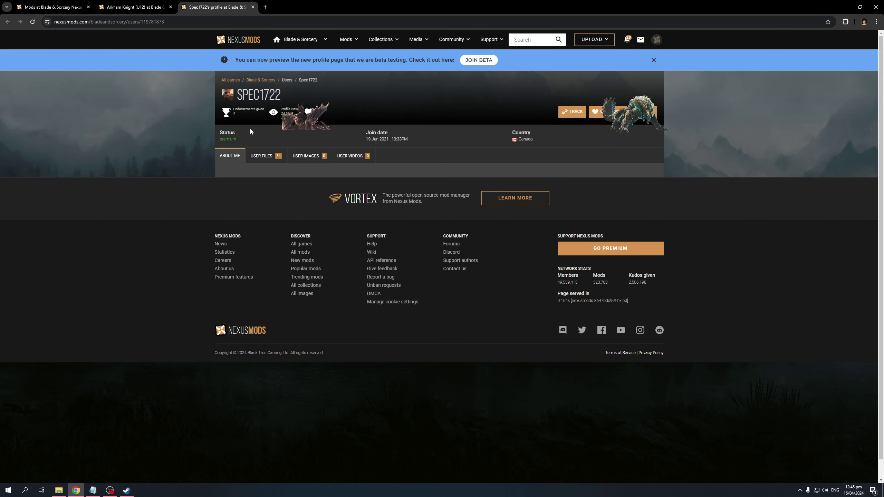
pyautogui.click(270, 159)
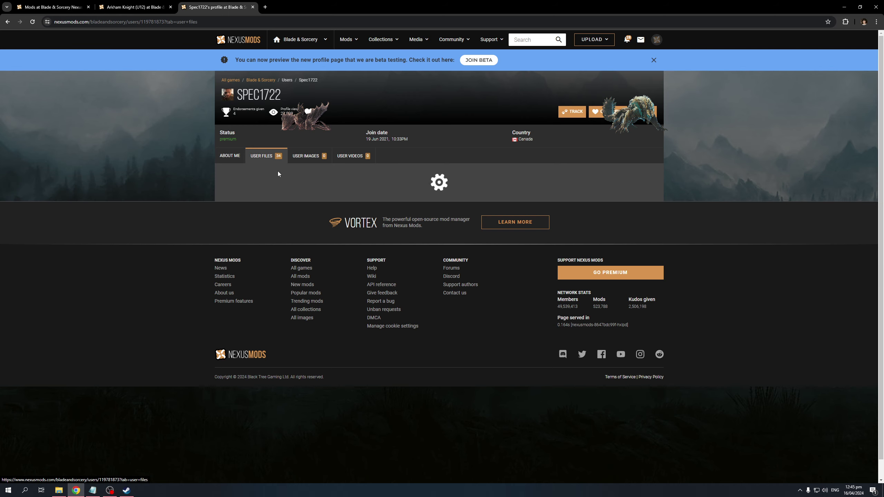
pyautogui.scroll(-2, 195, 251)
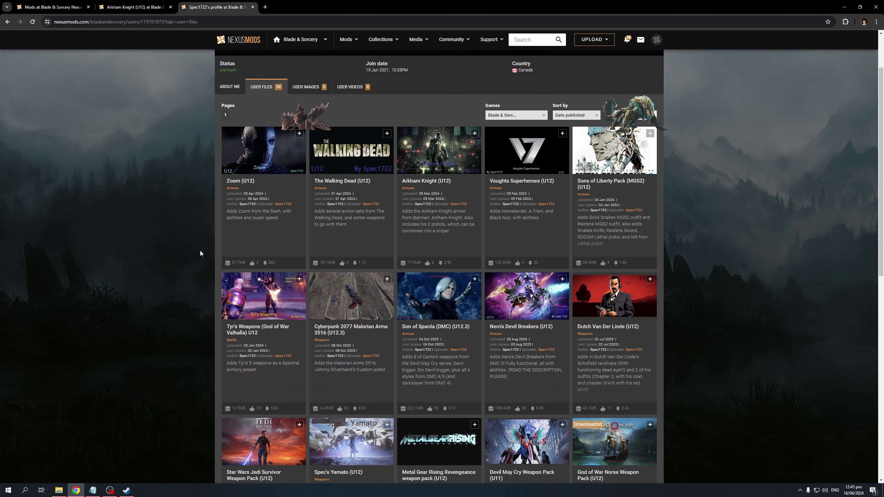
pyautogui.scroll(-5, 390, 199)
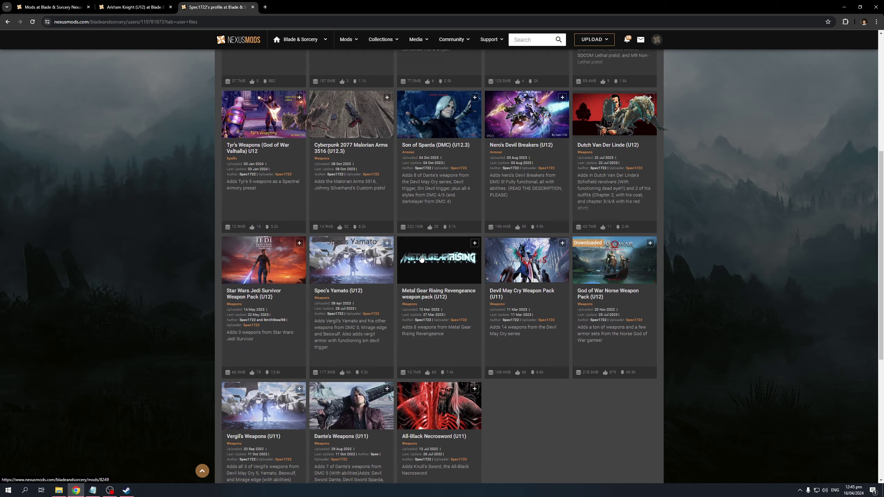
pyautogui.scroll(-4, 421, 258)
pyautogui.scroll(4, 507, 292)
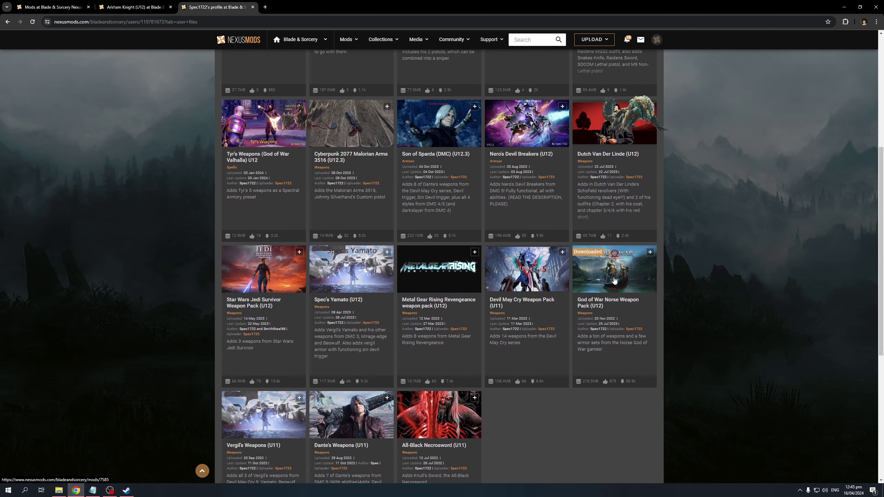
pyautogui.scroll(5, 592, 244)
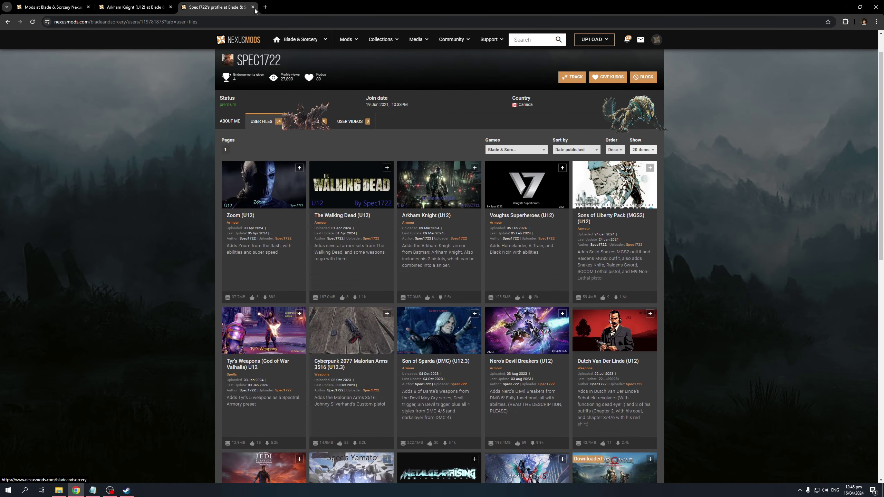
# Close the uploader's profile tab and step the mods listing back to page 9
pyautogui.click(253, 7)
pyautogui.click(53, 6)
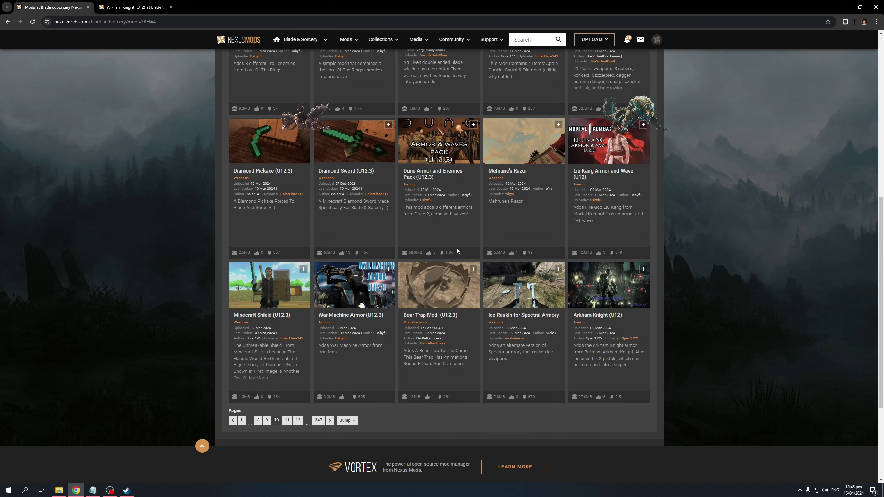
pyautogui.scroll(5, 302, 355)
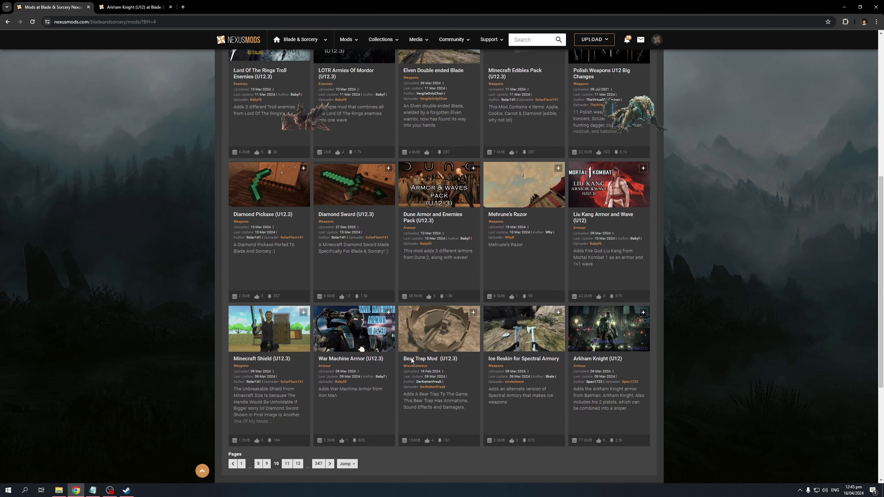
pyautogui.scroll(3, 546, 360)
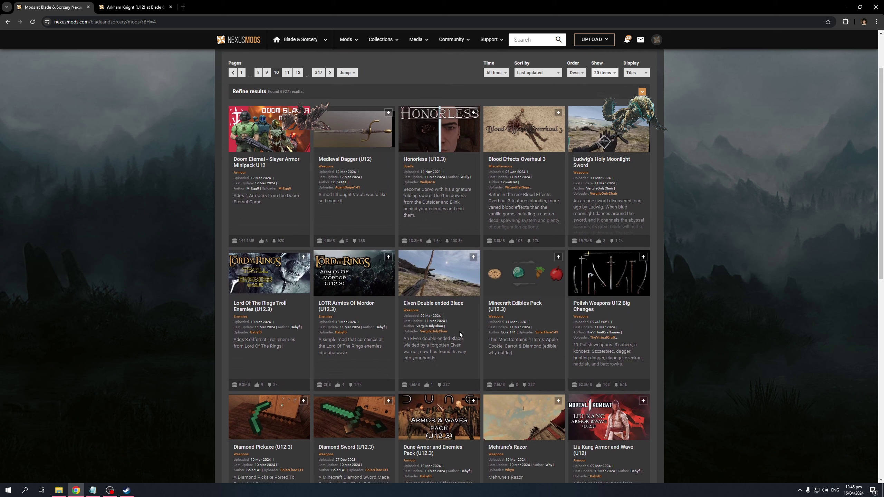
pyautogui.scroll(2, 513, 270)
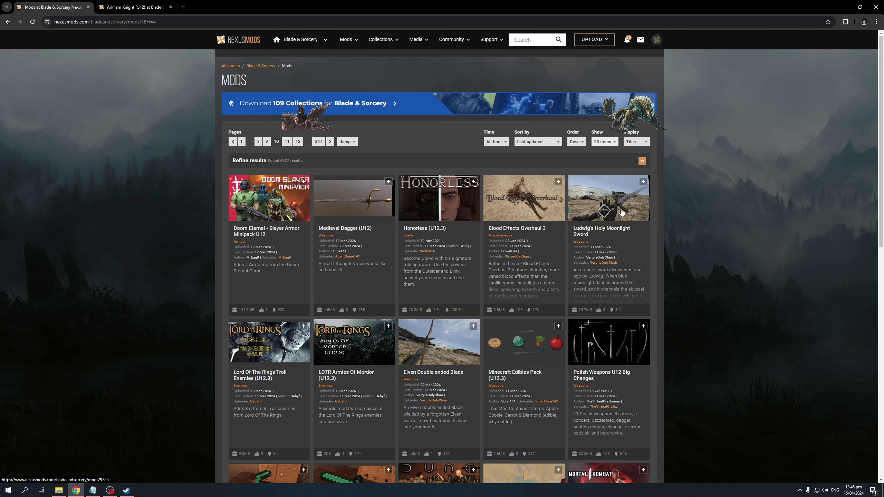
pyautogui.click(267, 142)
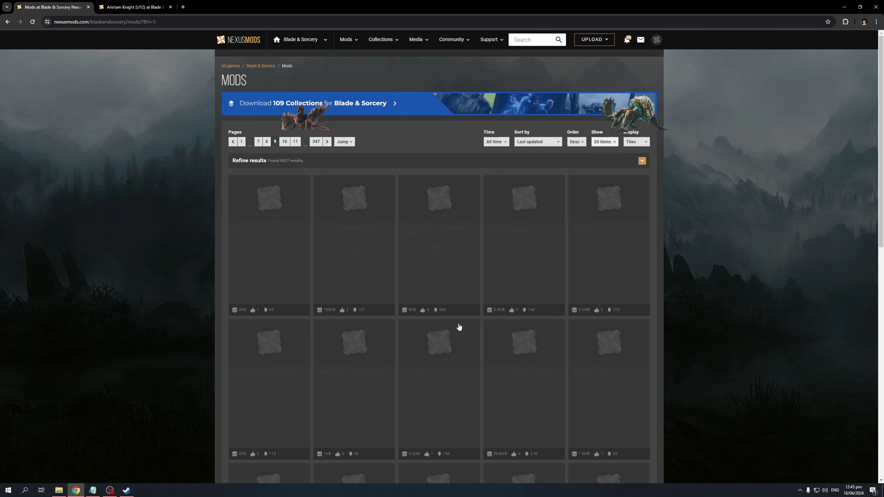
# Move through page 8 to page 7, led by Cyber Sword (U12.3)
pyautogui.scroll(-8, 461, 300)
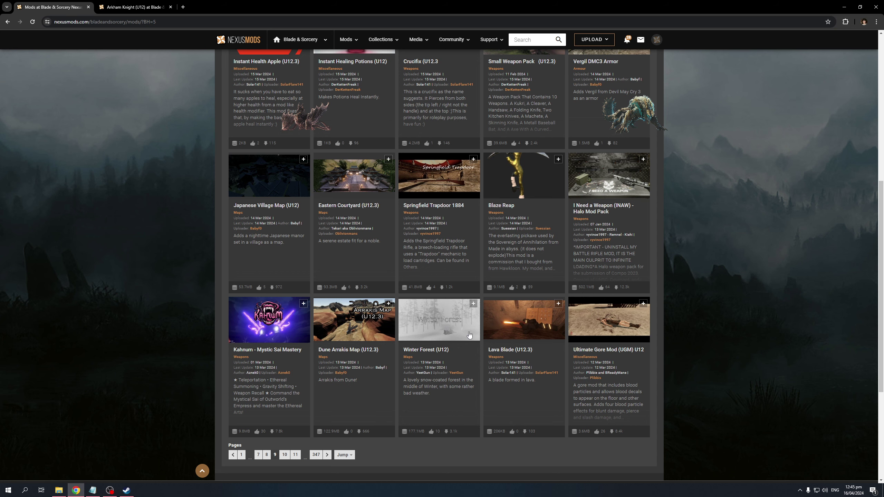
pyautogui.scroll(4, 279, 307)
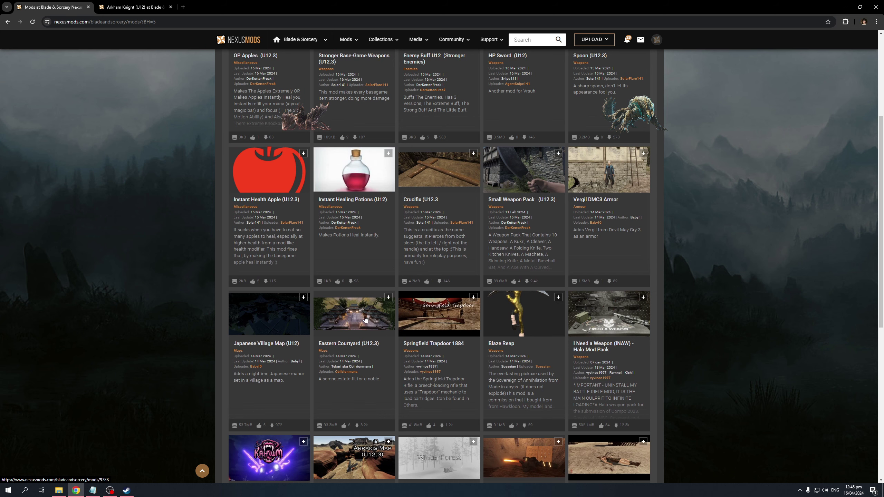
pyautogui.scroll(5, 367, 314)
pyautogui.click(267, 142)
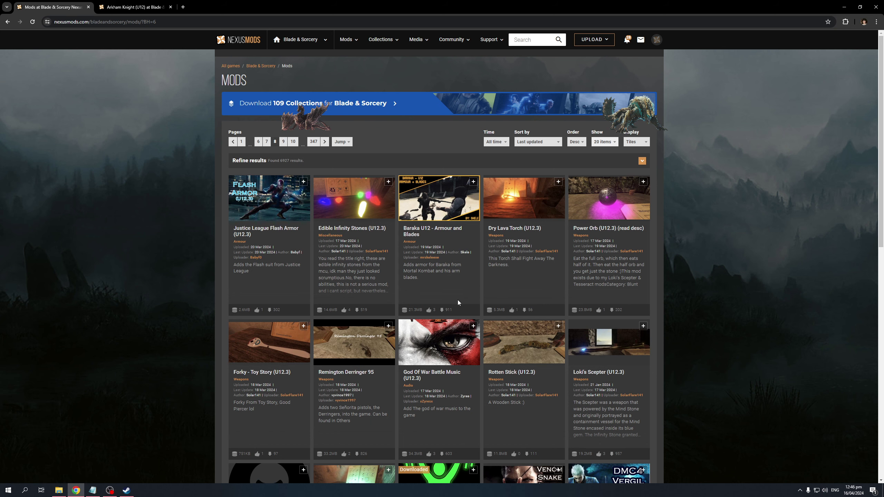
pyautogui.scroll(-5, 457, 300)
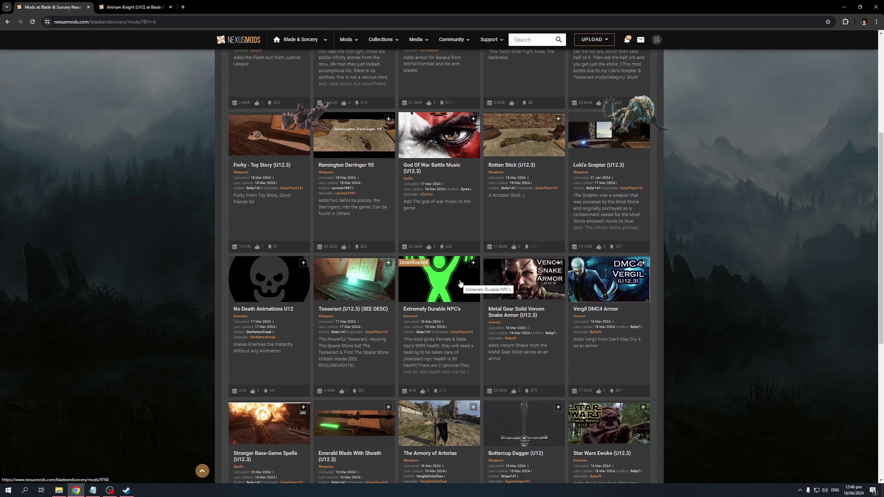
pyautogui.scroll(-2, 535, 280)
pyautogui.scroll(-3, 535, 280)
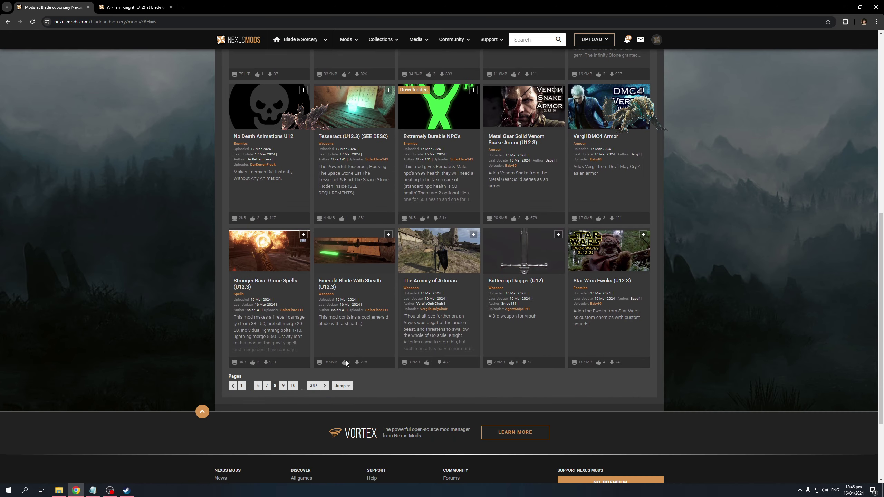
pyautogui.click(266, 385)
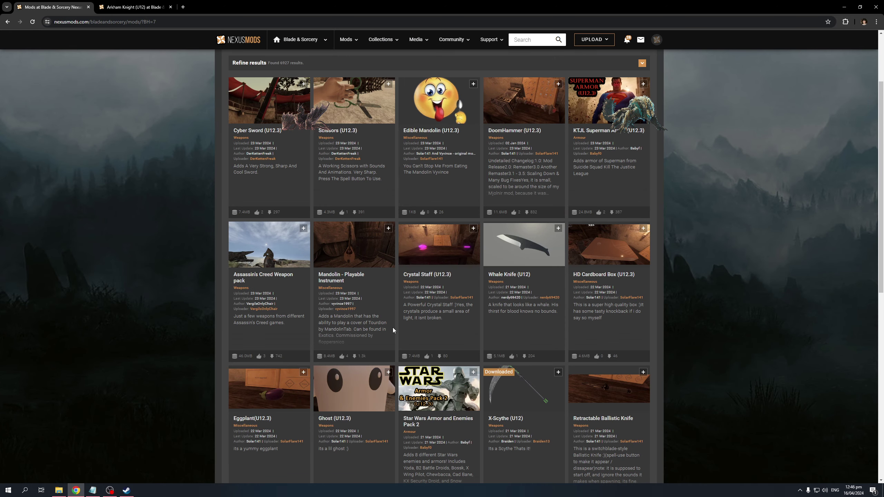
pyautogui.scroll(-6, 453, 334)
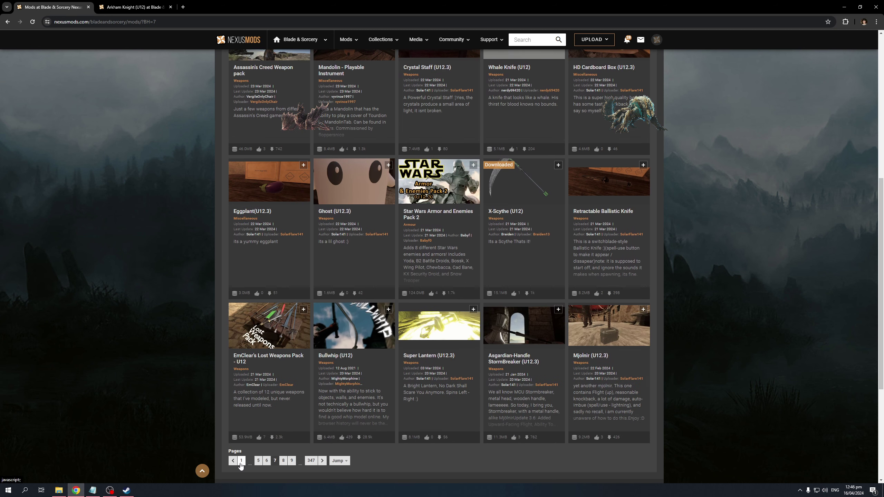
# Jump through pages 1, 3 and 2 of the mods listing
pyautogui.click(242, 461)
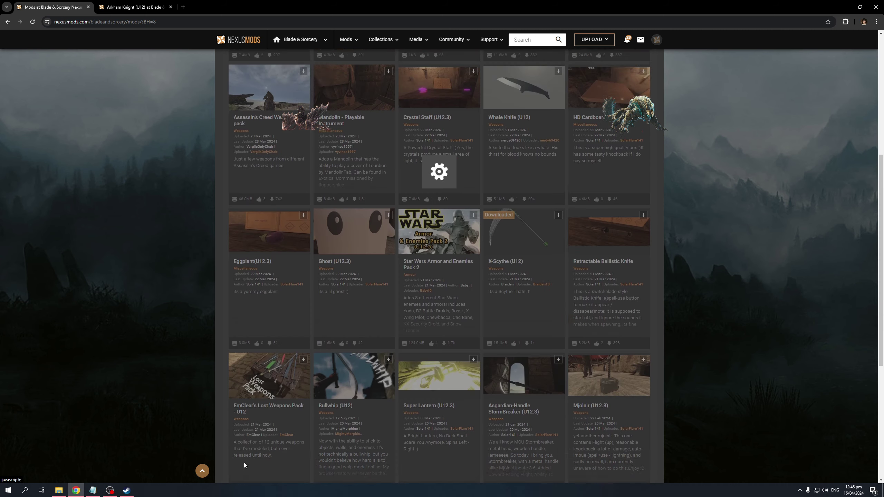
pyautogui.scroll(-1, 299, 382)
pyautogui.click(249, 430)
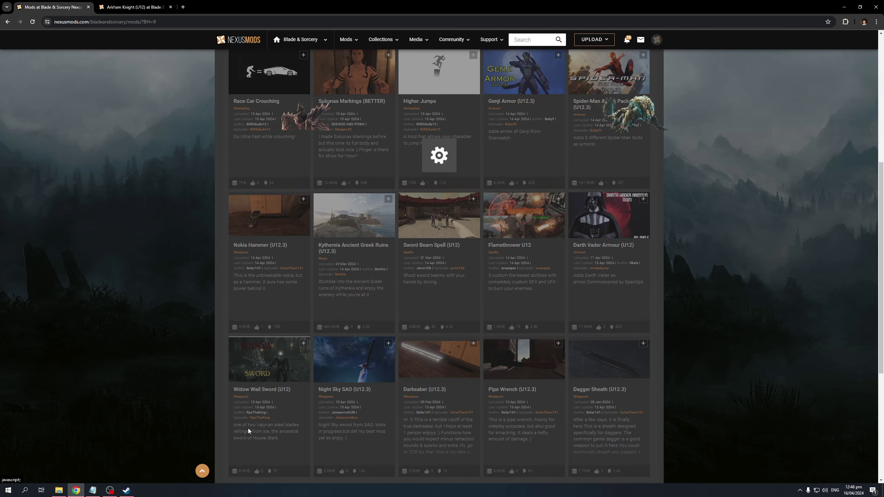
pyautogui.scroll(-6, 681, 300)
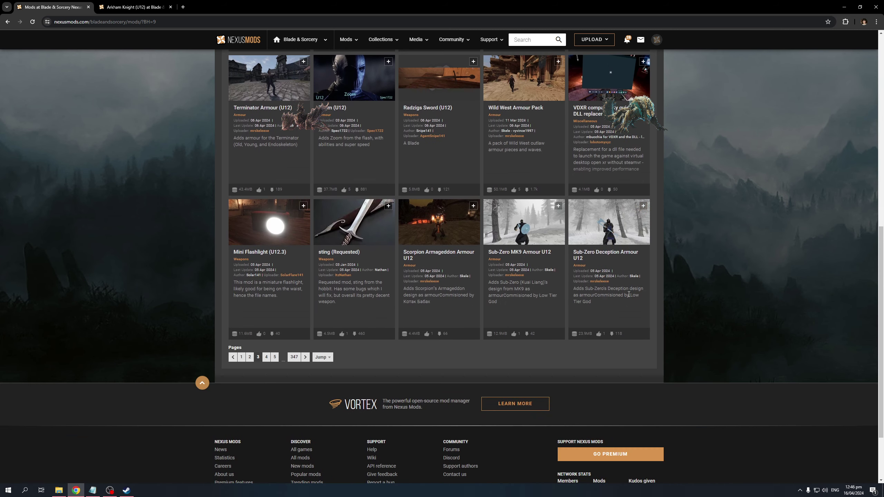
pyautogui.scroll(8, 309, 257)
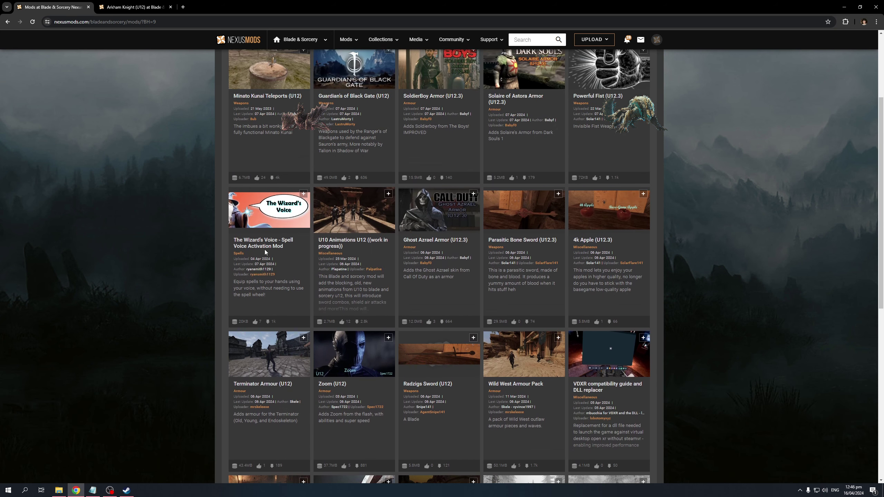
pyautogui.scroll(4, 264, 249)
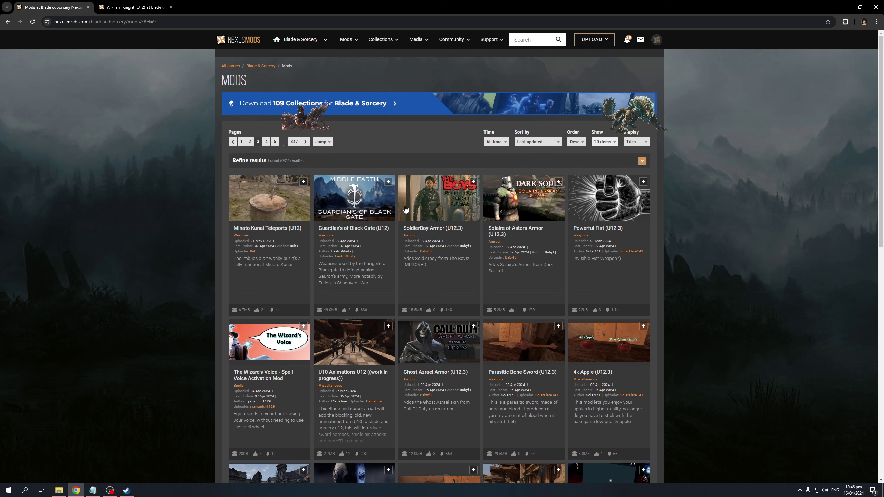
pyautogui.click(249, 142)
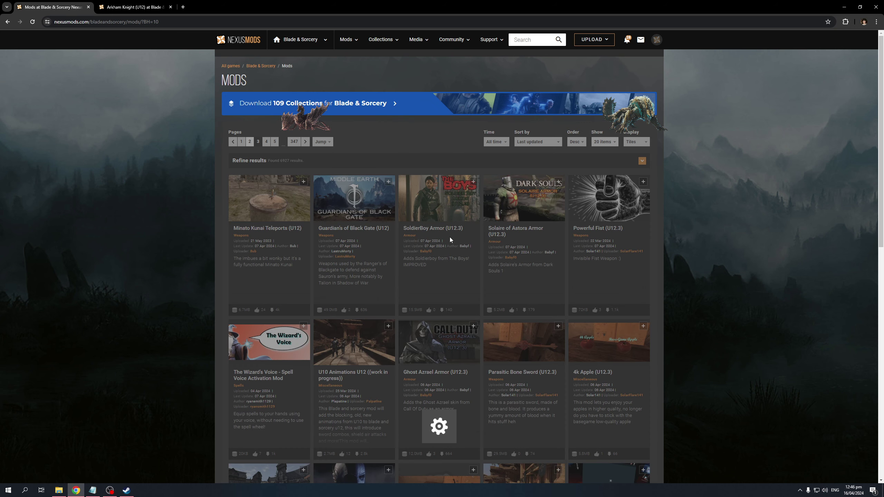
pyautogui.scroll(-4, 435, 234)
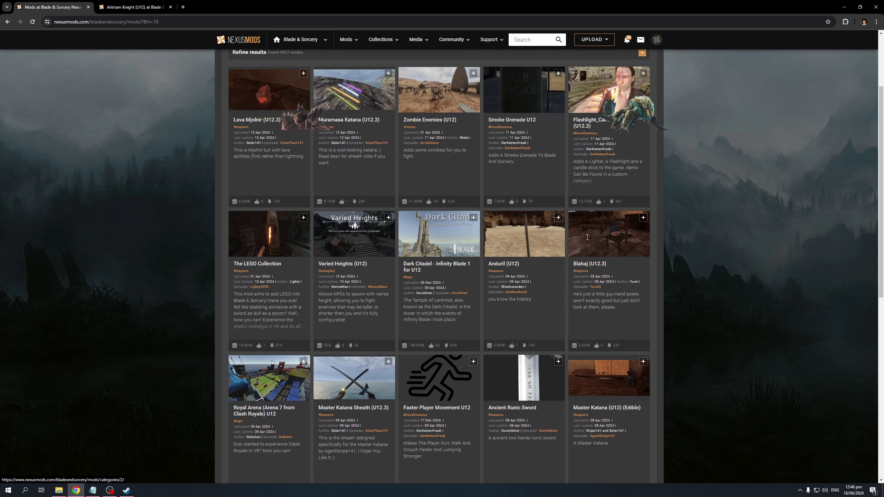
pyautogui.scroll(-8, 431, 249)
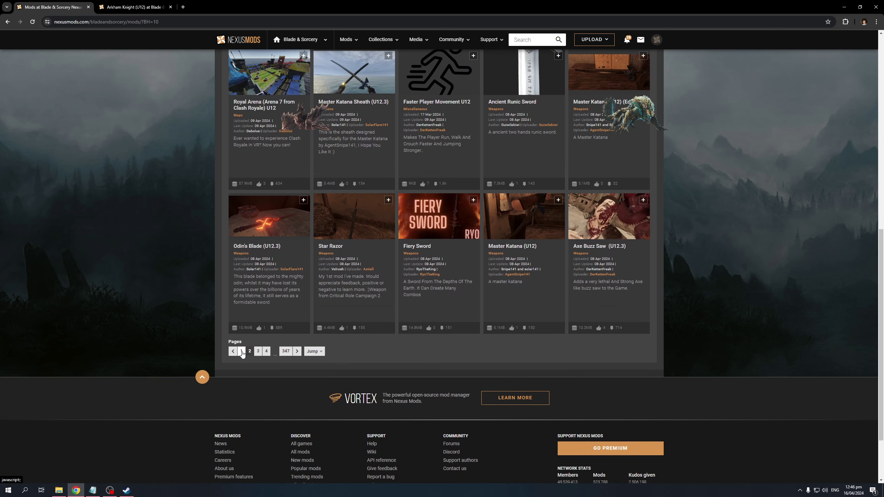
# Return to page 1 and open Genji Armor (U12.3) in a new tab
pyautogui.click(242, 352)
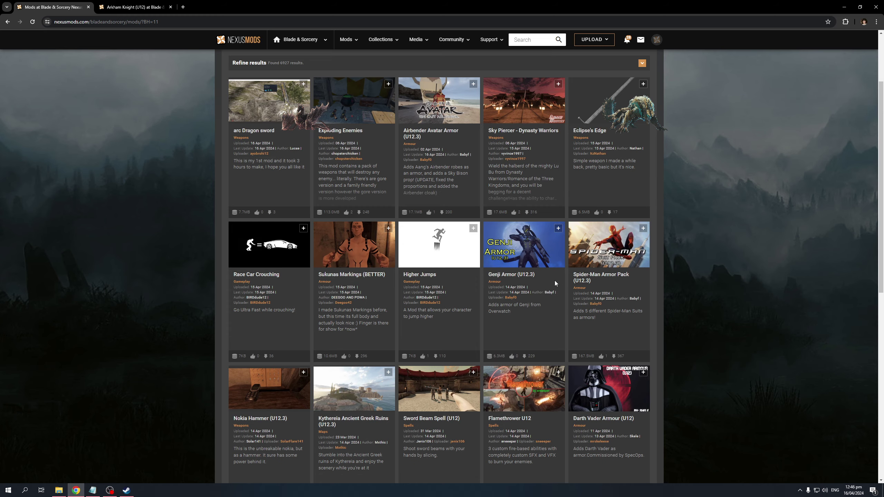
pyautogui.scroll(-6, 712, 281)
pyautogui.scroll(-3, 714, 280)
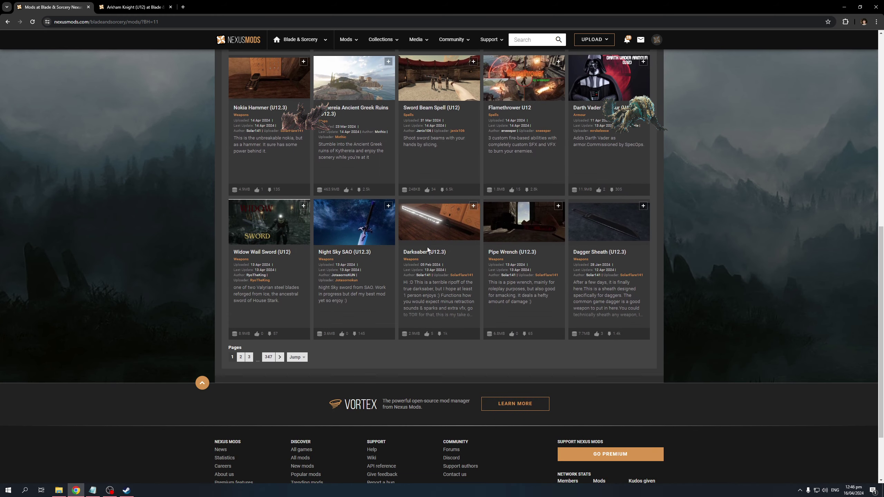
pyautogui.scroll(4, 423, 264)
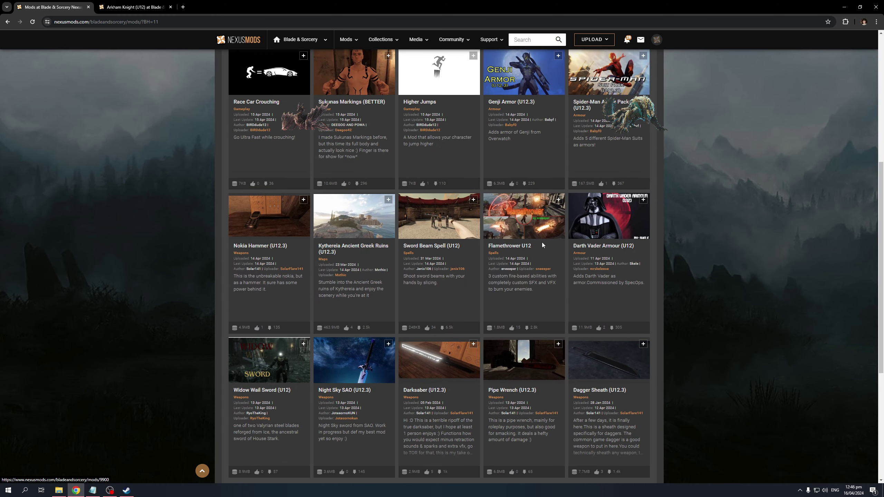
pyautogui.scroll(3, 426, 236)
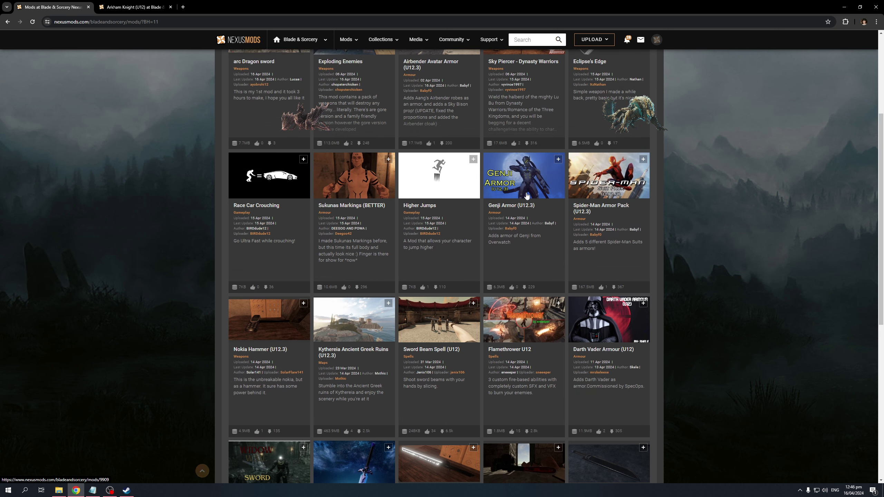
pyautogui.scroll(3, 524, 179)
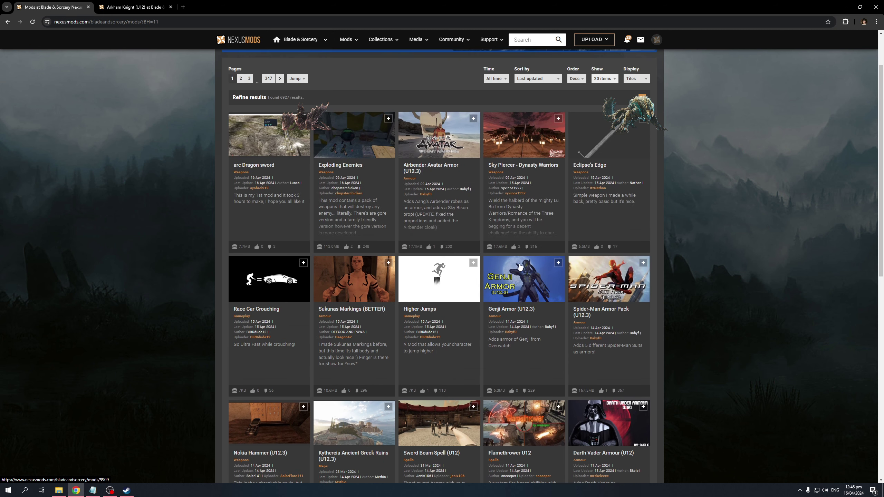
pyautogui.rightClick(520, 272)
pyautogui.click(536, 277)
# Switch to the Genji Armor tab and flip through its screenshots full-size, then close the viewer
pyautogui.click(243, 3)
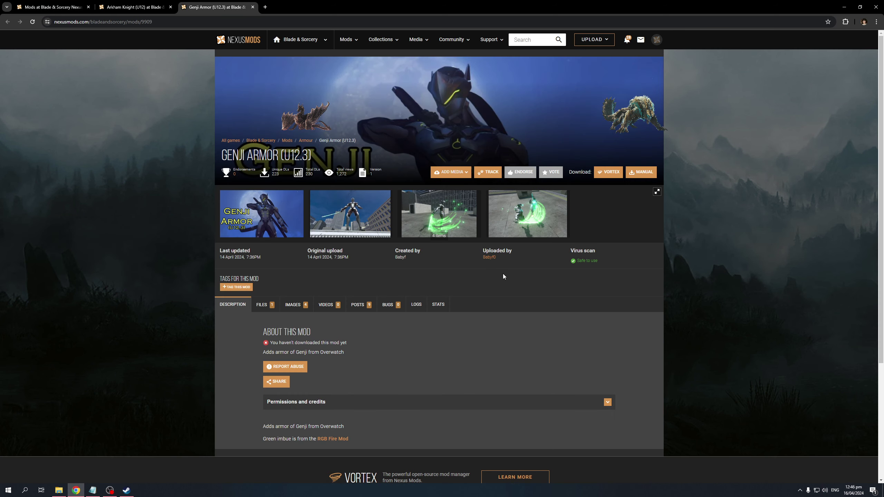
pyautogui.click(260, 210)
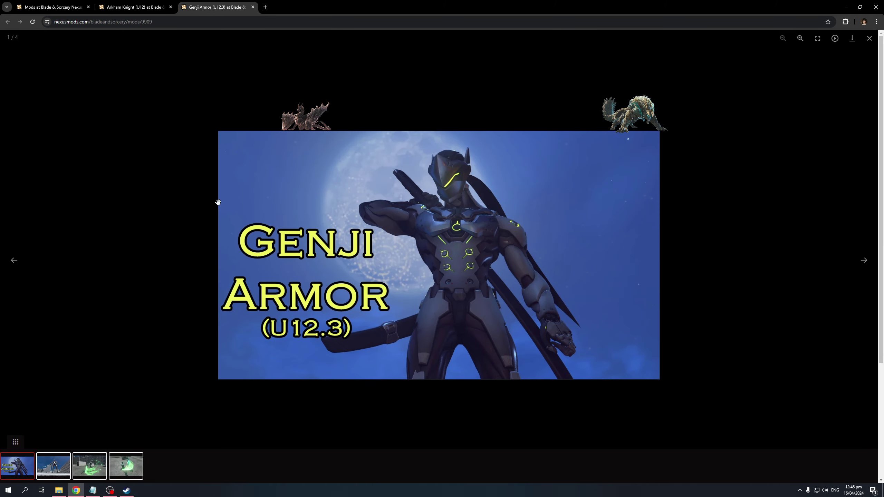
pyautogui.press('Right')
pyautogui.press('Right')
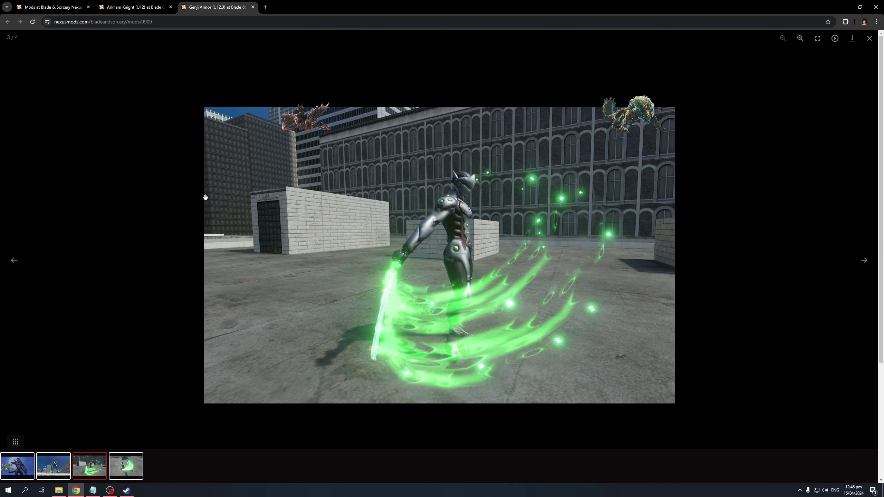
pyautogui.press('Right')
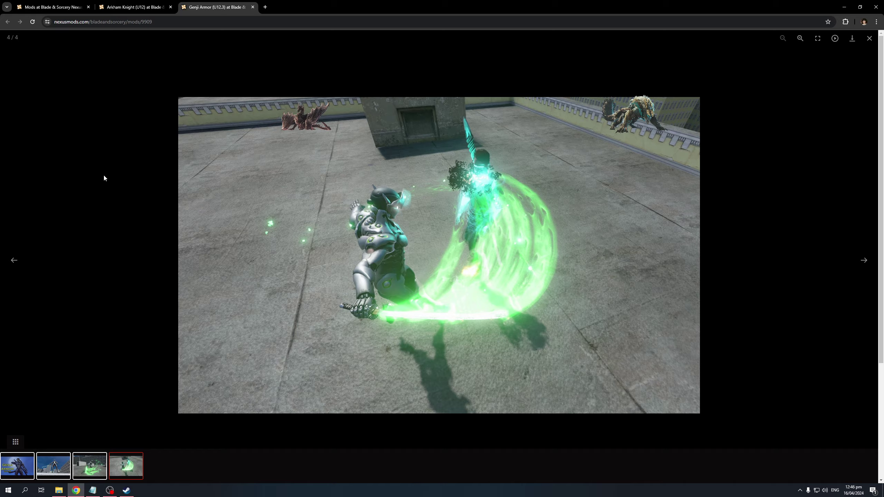
pyautogui.press('Escape')
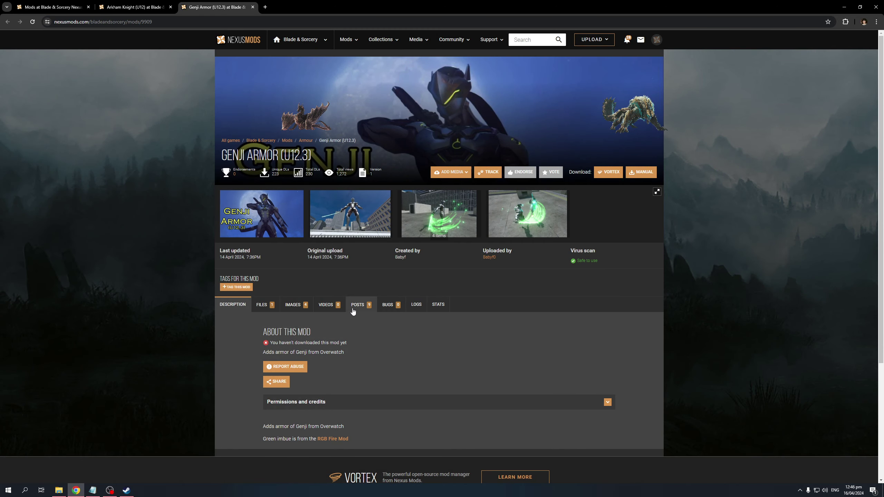
# Return to the Arkham Knight (U12) tab and scroll through its comments
pyautogui.click(133, 7)
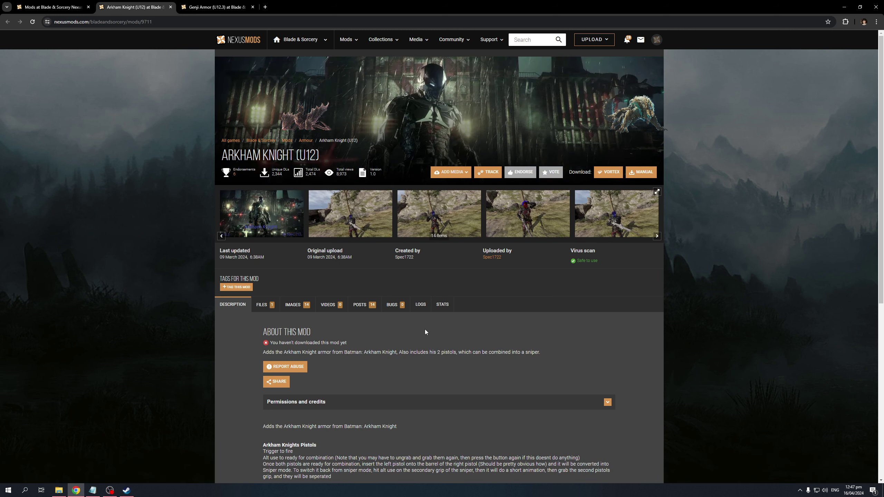
pyautogui.click(369, 311)
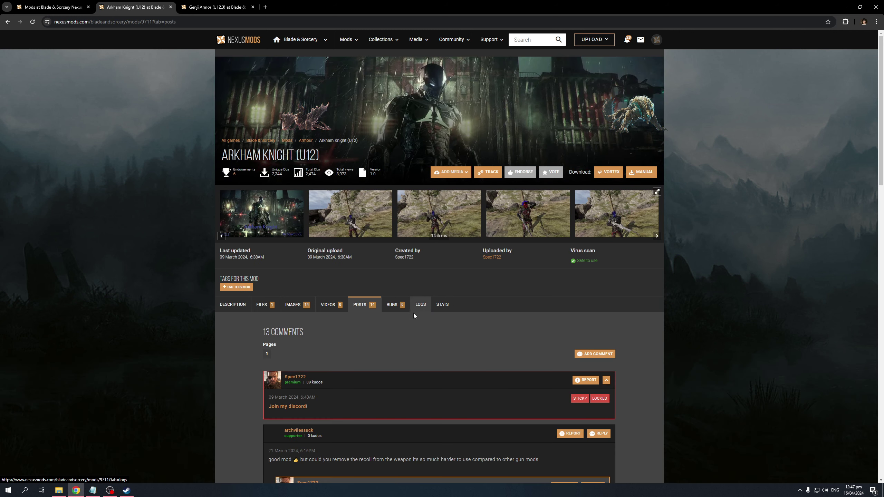
pyautogui.scroll(-5, 414, 315)
pyautogui.scroll(-4, 374, 288)
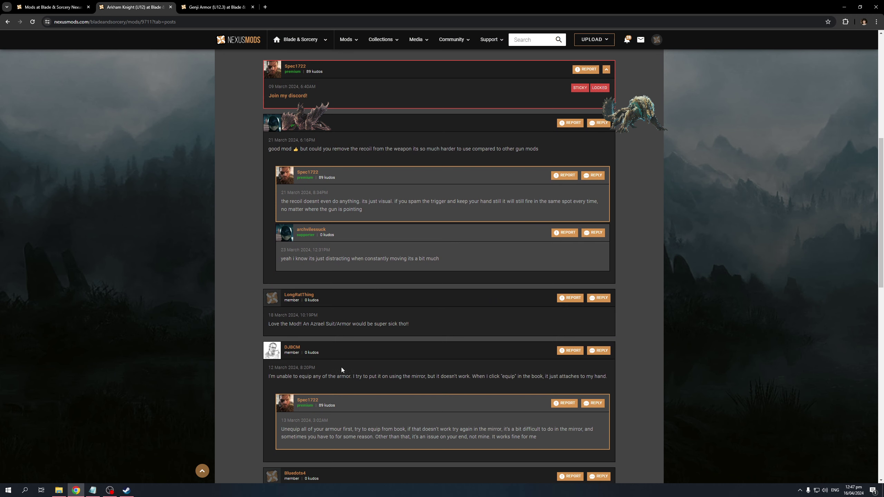
pyautogui.scroll(-3, 342, 370)
pyautogui.scroll(-4, 337, 372)
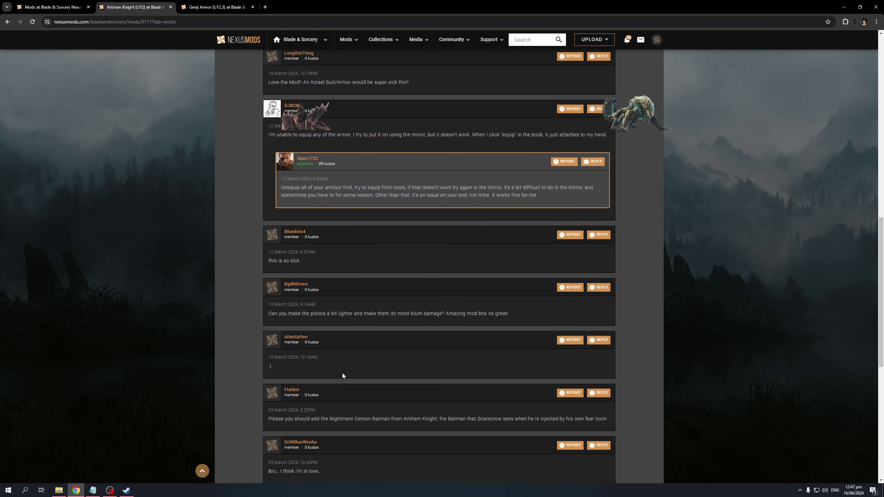
pyautogui.scroll(-4, 361, 394)
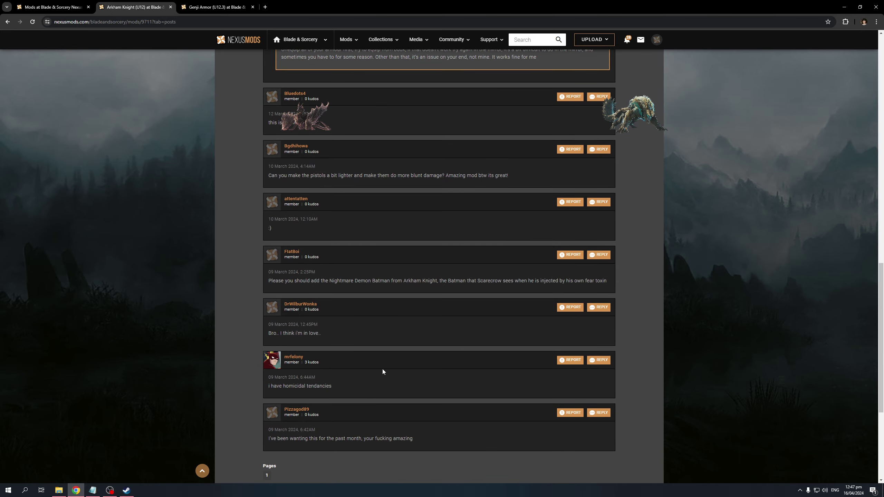
pyautogui.scroll(12, 372, 384)
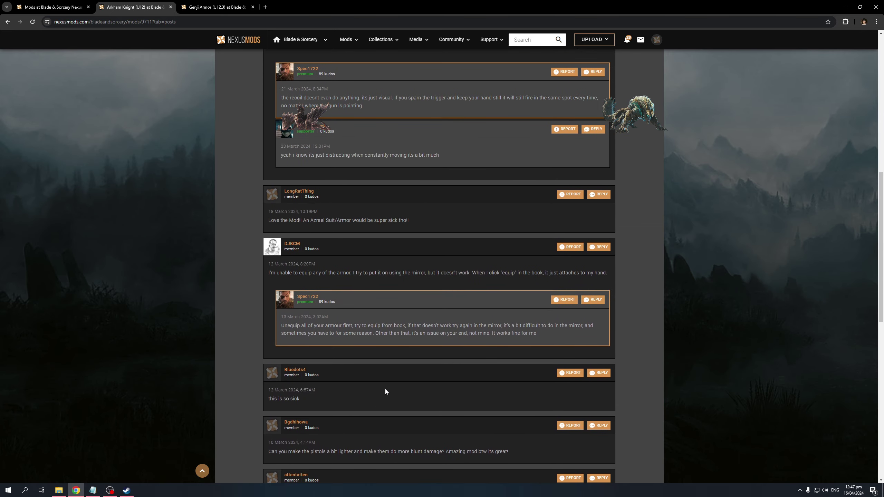
pyautogui.scroll(4, 387, 390)
pyautogui.scroll(4, 400, 368)
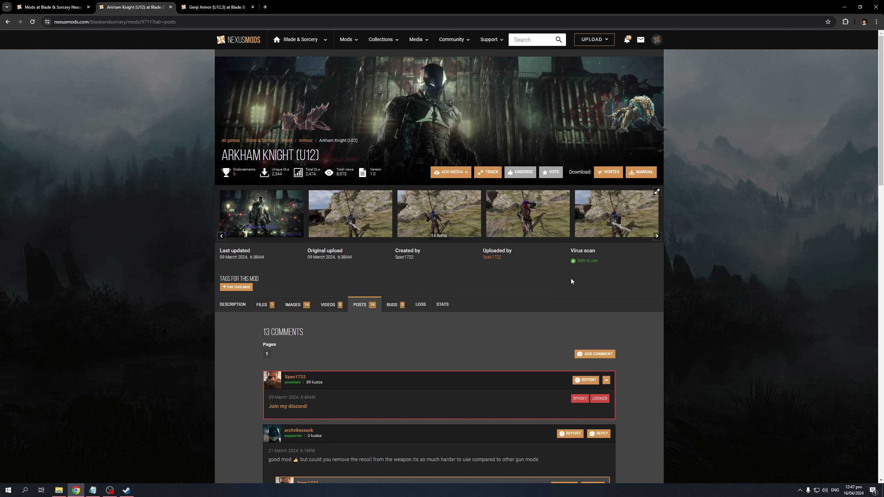
# Switch to Genji Armor (U12.3) and scroll through its 8 comments
pyautogui.hotkey('ctrl', 'Tab')
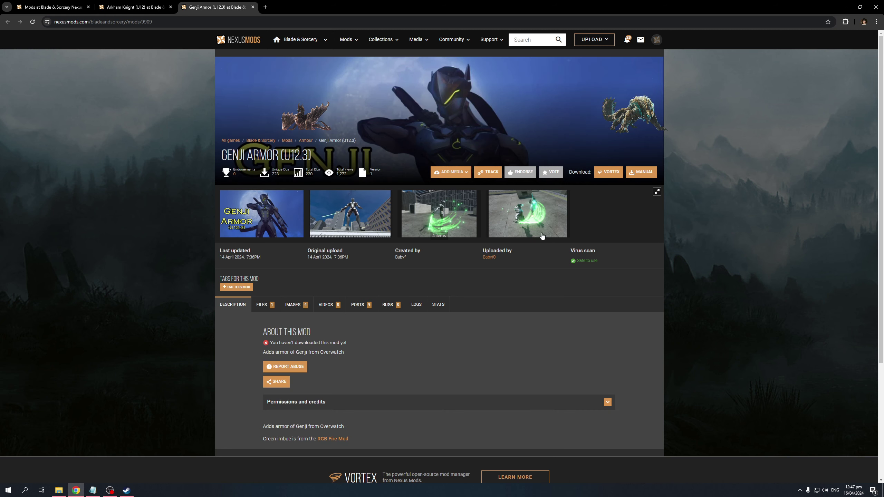
pyautogui.click(361, 305)
pyautogui.scroll(-3, 360, 377)
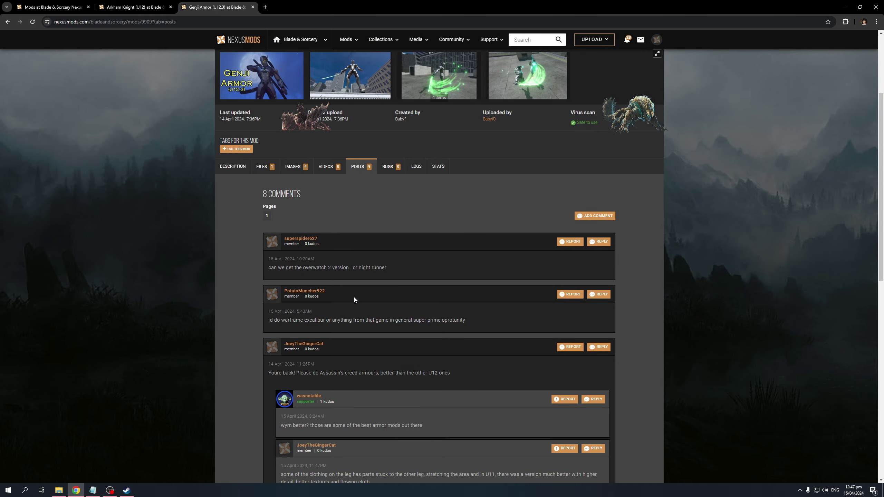
pyautogui.scroll(-5, 332, 331)
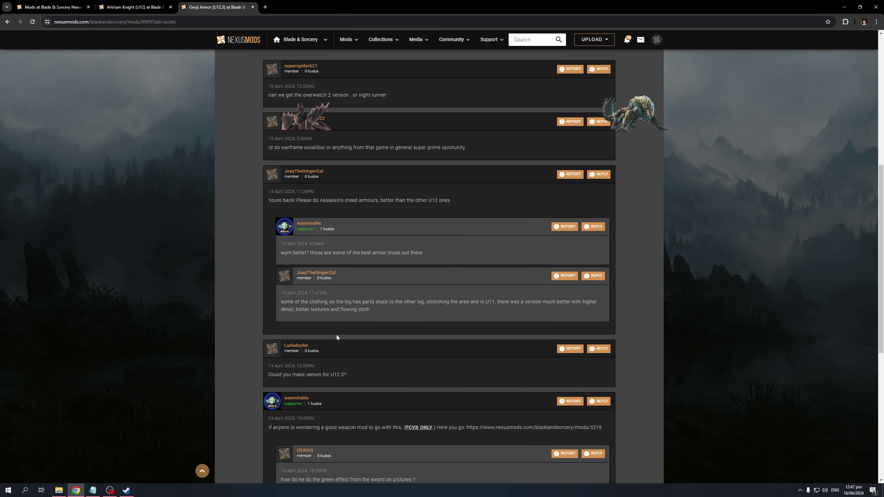
pyautogui.scroll(-4, 349, 376)
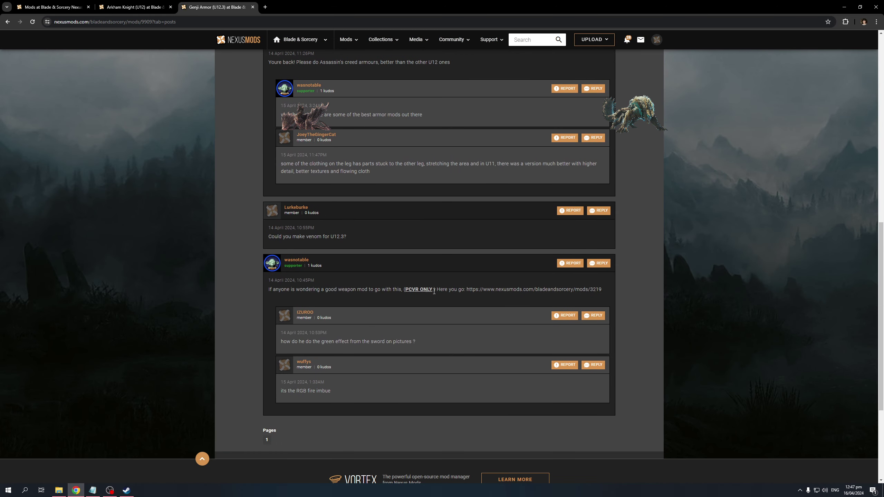
pyautogui.scroll(10, 497, 404)
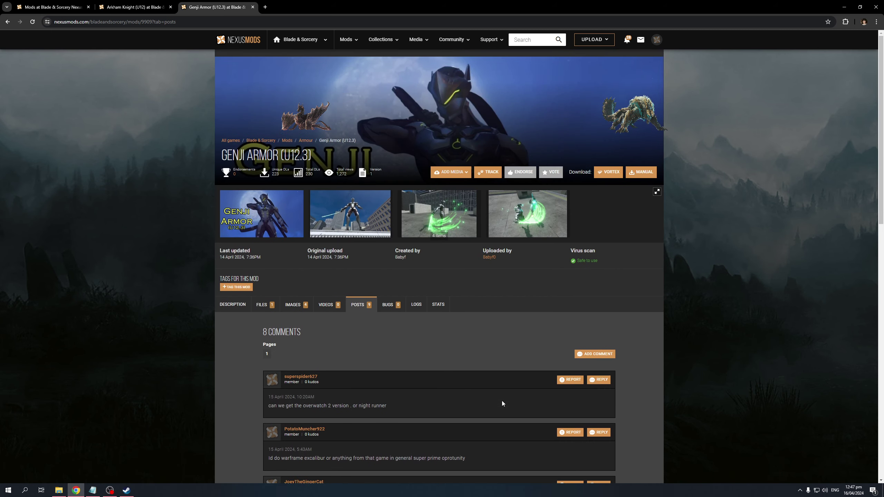
# Close the Genji Armor page and slow-download Arkham Knight-9711-1-0-1709937498.zip from the Manual download page
pyautogui.click(252, 6)
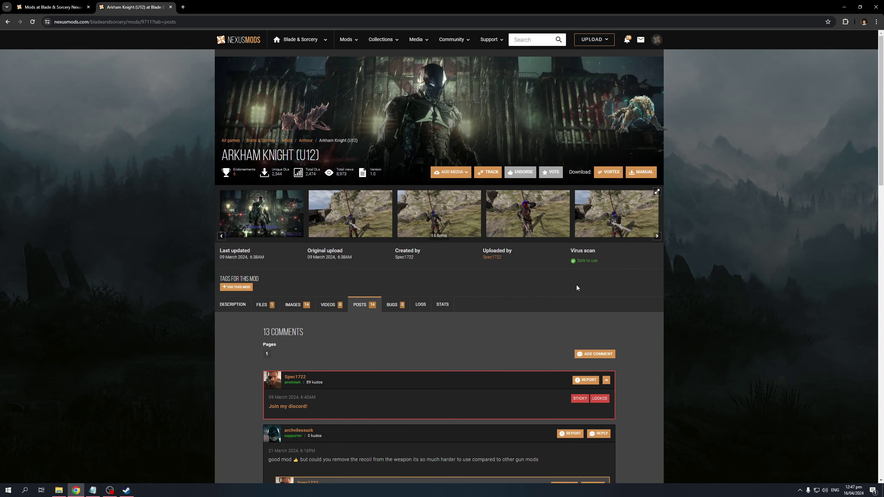
pyautogui.click(636, 177)
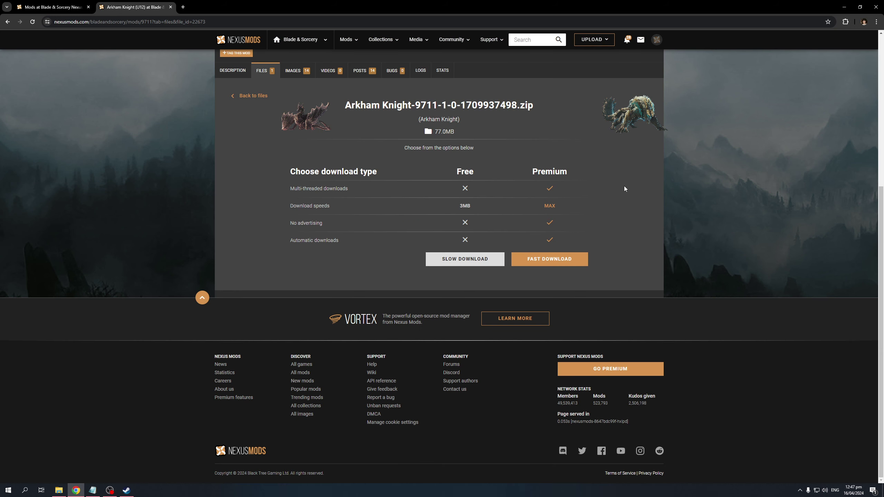
pyautogui.click(462, 261)
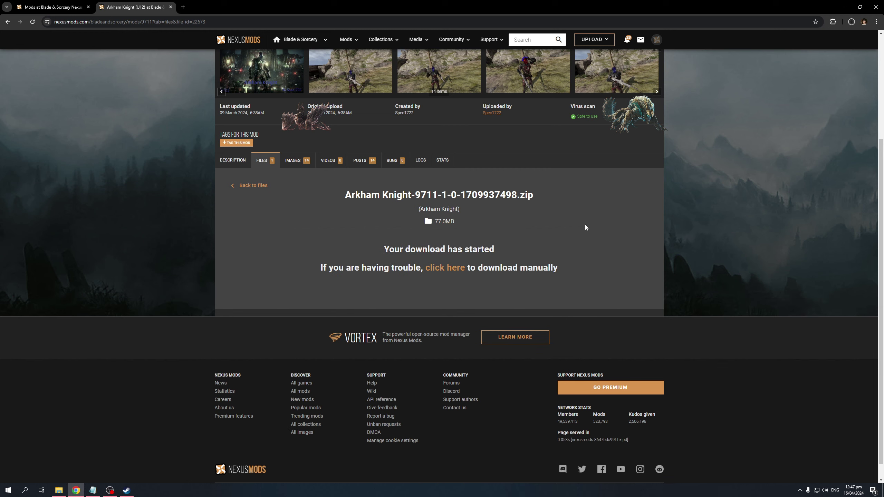
pyautogui.scroll(3, 609, 321)
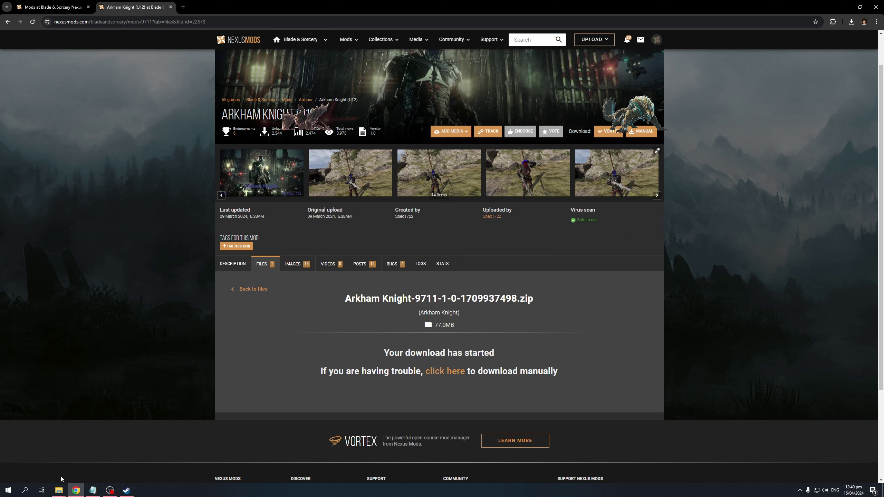
# In Downloads, open WinRAR's Extract files dialog for the Arkham Knight zip and pick the StreamingAssets\Mods destination
pyautogui.moveTo(59, 490)
pyautogui.click(90, 470)
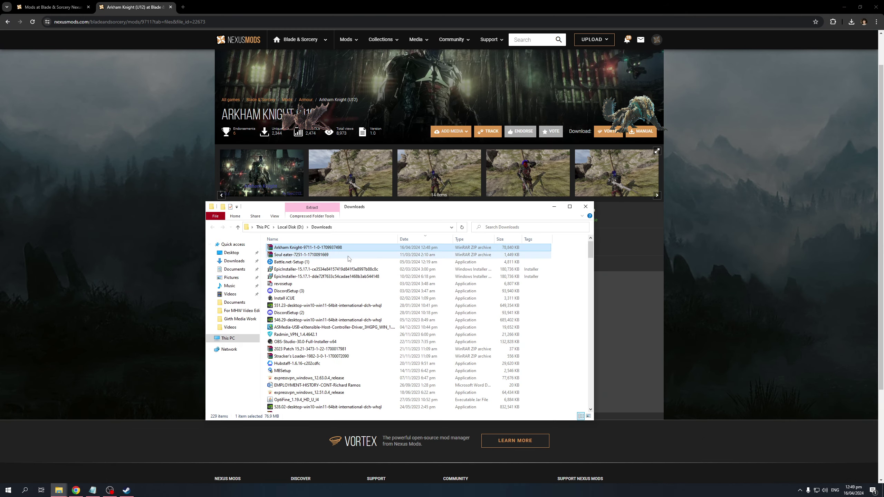
pyautogui.rightClick(310, 248)
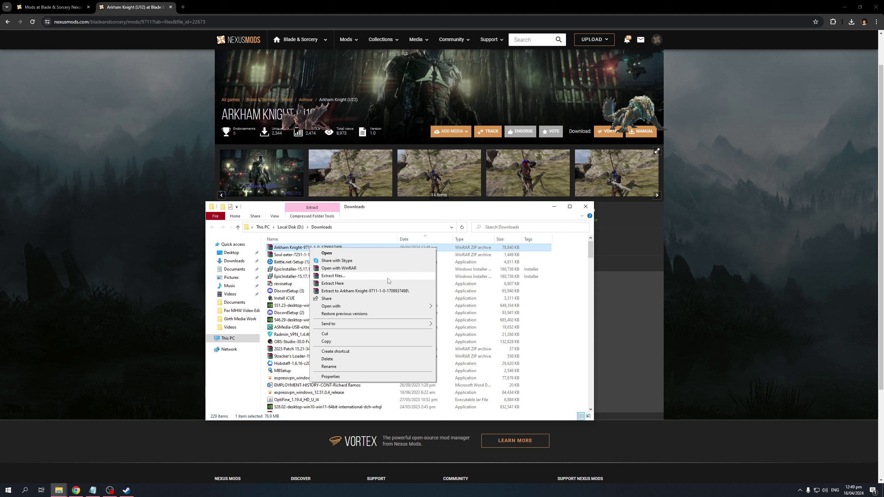
pyautogui.click(333, 276)
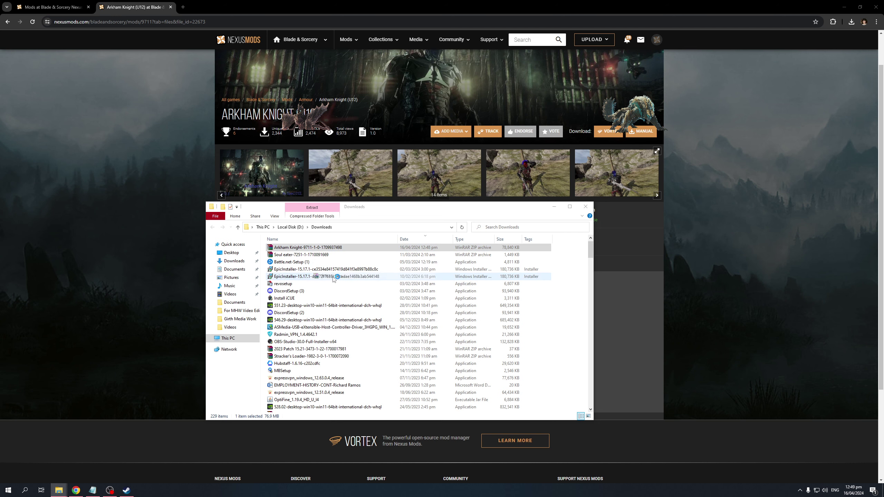
pyautogui.click(488, 193)
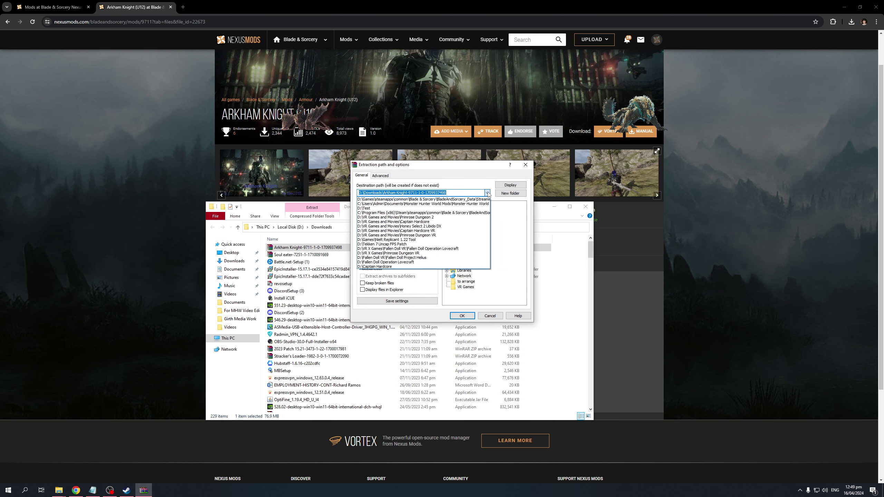
pyautogui.click(451, 201)
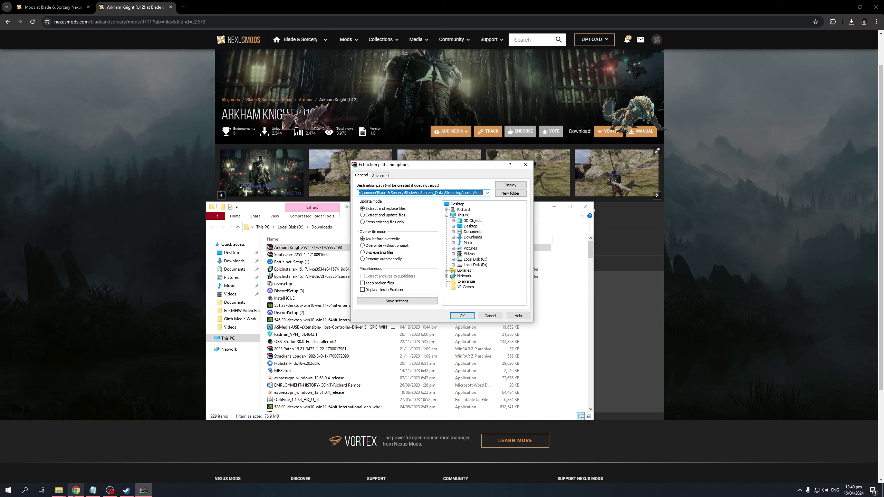
# Close the open Mods folder window, confirm Mods as the target and run the extraction
pyautogui.moveTo(59, 490)
pyautogui.click(36, 458)
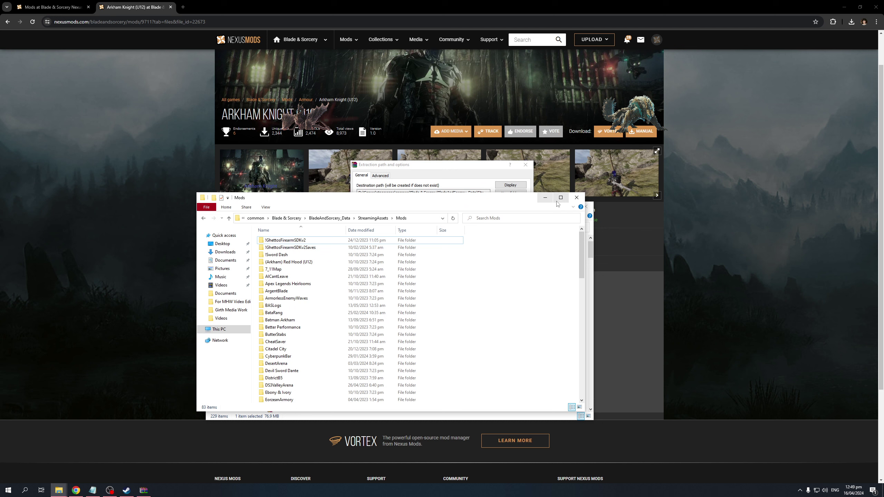
pyautogui.click(577, 198)
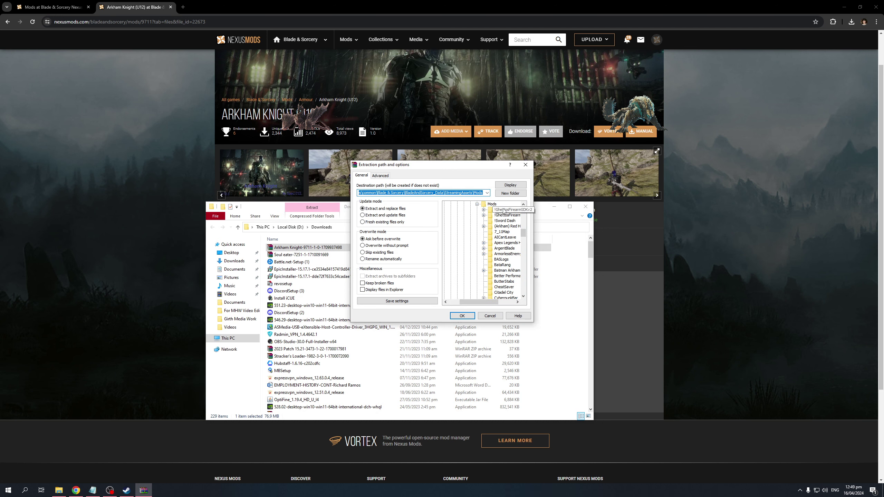
pyautogui.click(491, 204)
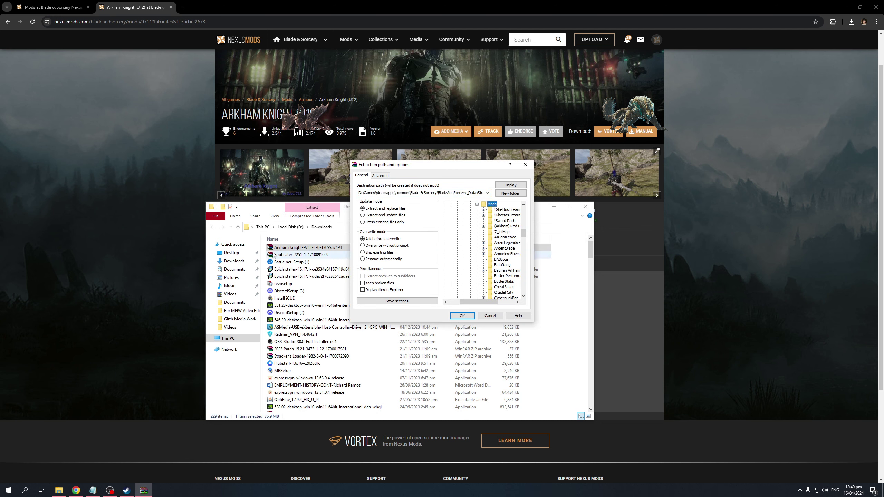
pyautogui.click(468, 317)
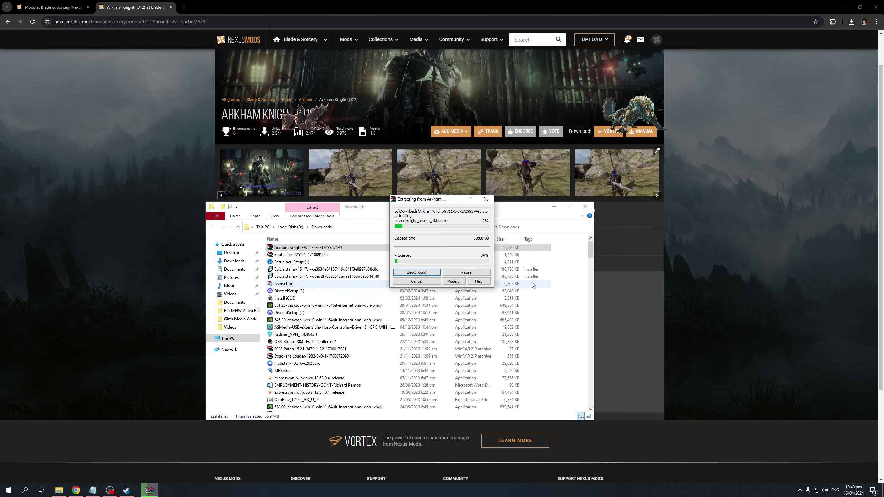
# Close the Downloads File Explorer window and switch to the first browser tab, Mods at Blade & Sorcery
pyautogui.click(582, 210)
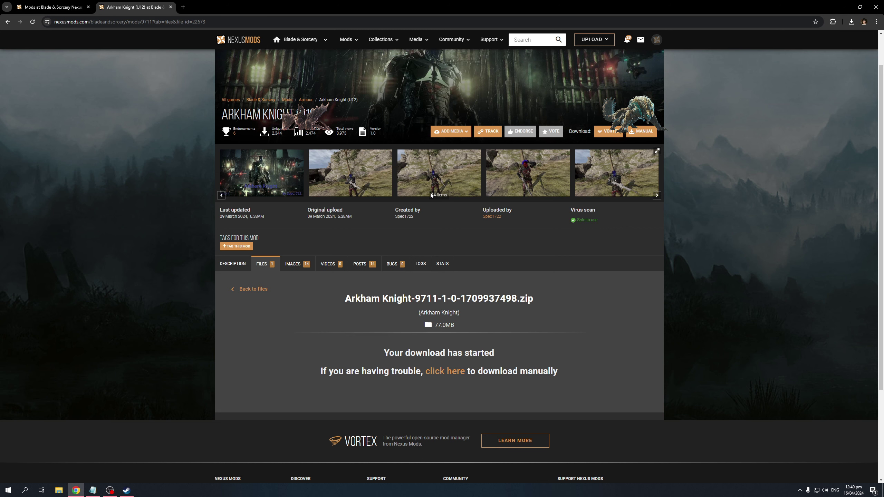
pyautogui.scroll(1, 606, 286)
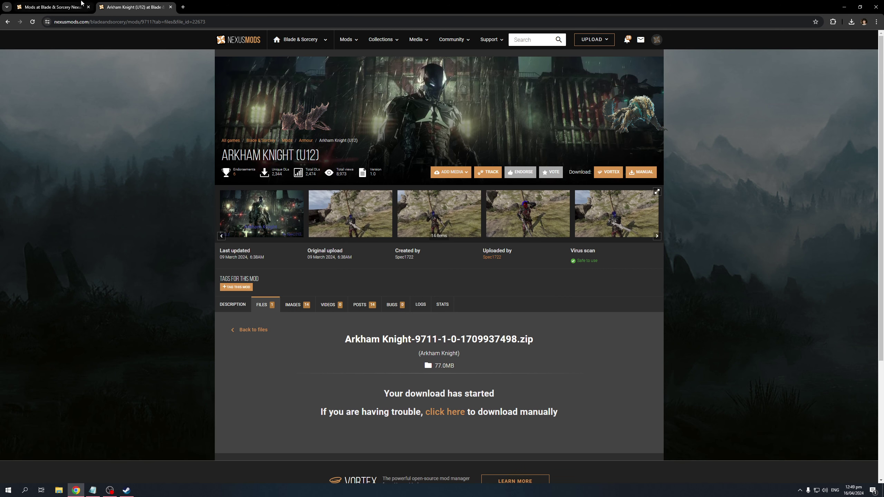
pyautogui.click(59, 5)
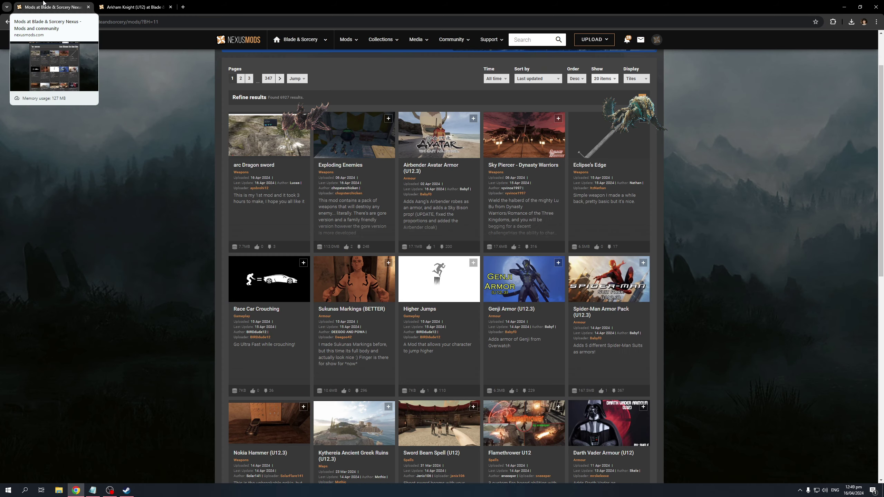
pyautogui.rightClick(798, 161)
pyautogui.click(784, 87)
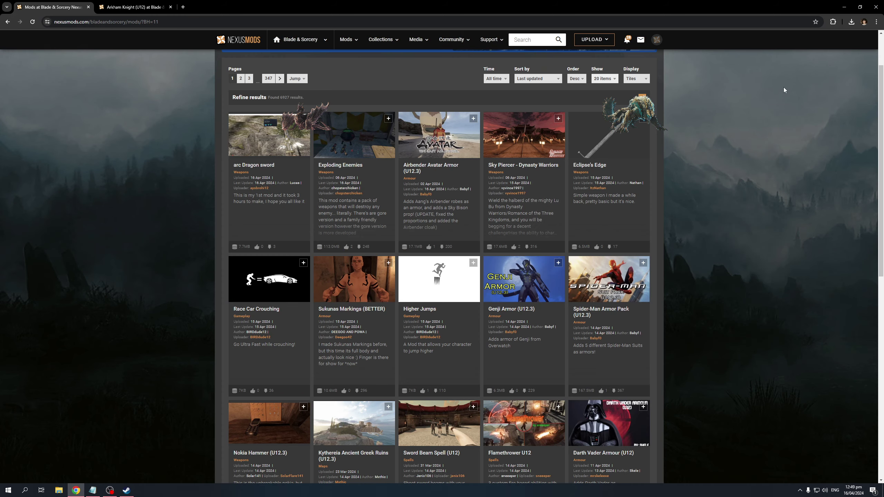
# Minimise the browser to the desktop and bring up Steam's library on the Blade & Sorcery page
pyautogui.press('super+d')
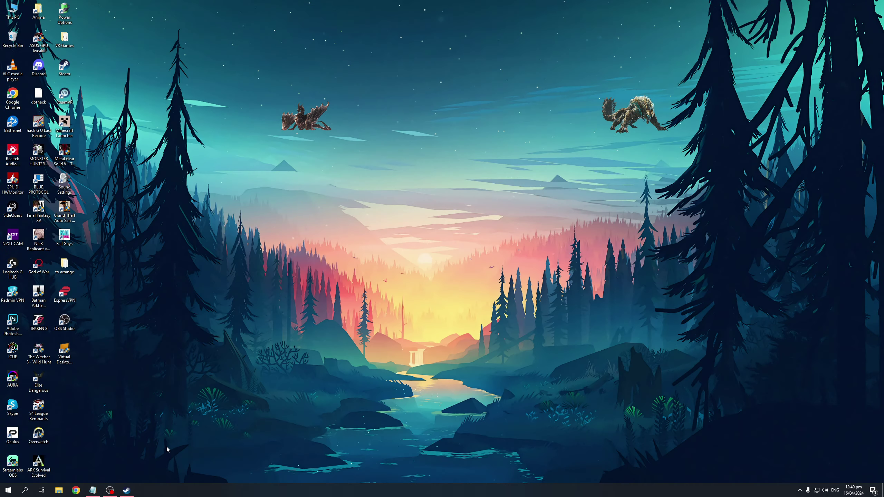
pyautogui.click(127, 491)
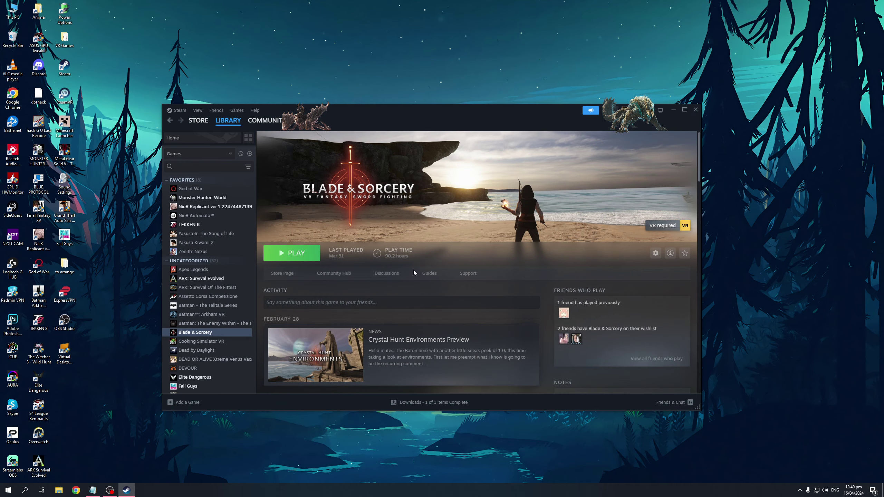